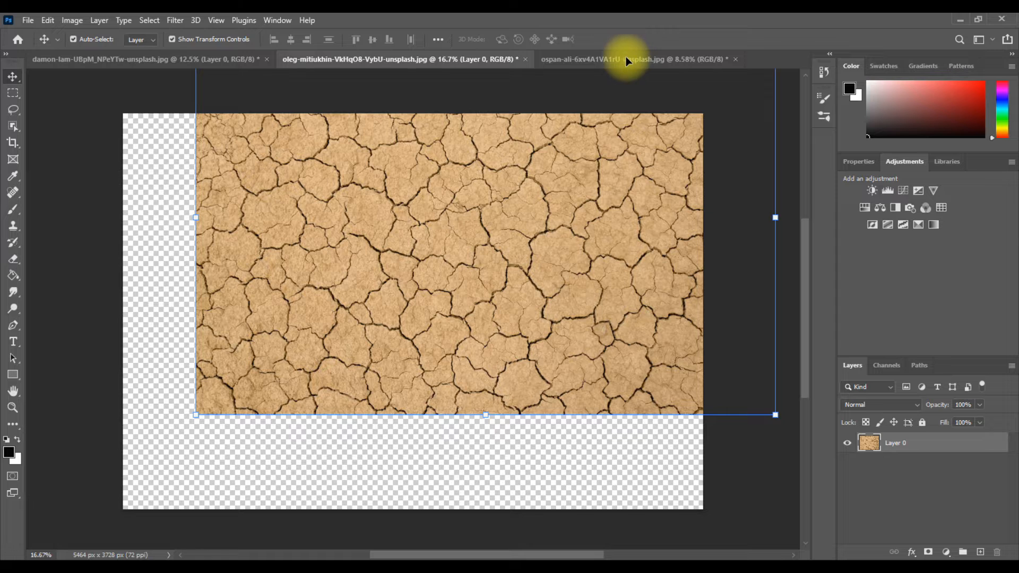
- Bring the cracked-earth texture into the portrait document, rotate it 90° clockwise and place it over the woman's face
drag(626, 56, 415, 317)
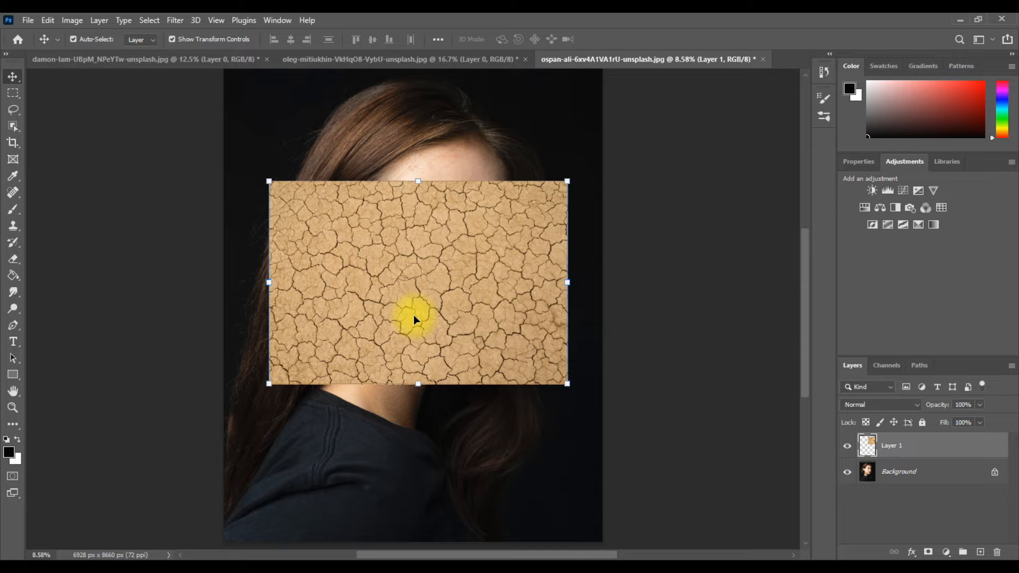
drag(417, 384, 430, 372)
key(ctrl+z)
right_click(436, 352)
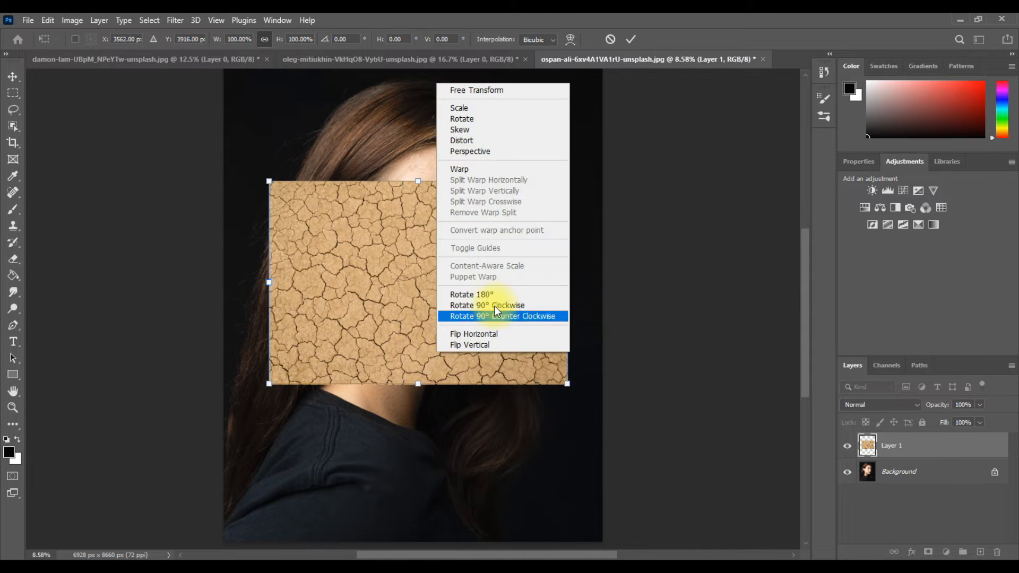
click(495, 306)
mouse_move(450, 269)
mouse_down()
mouse_move(432, 257)
mouse_move(449, 267)
mouse_up()
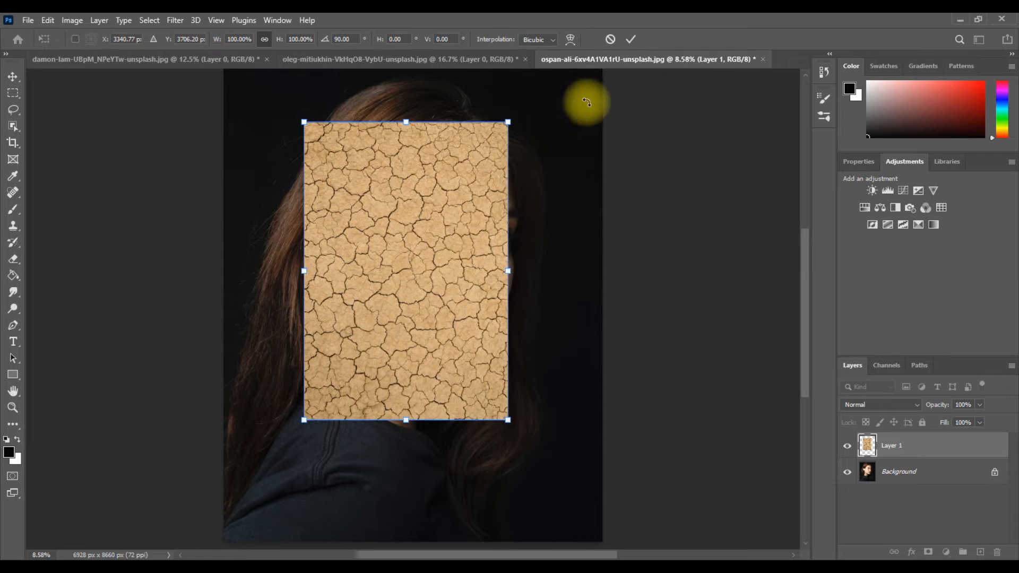
click(631, 39)
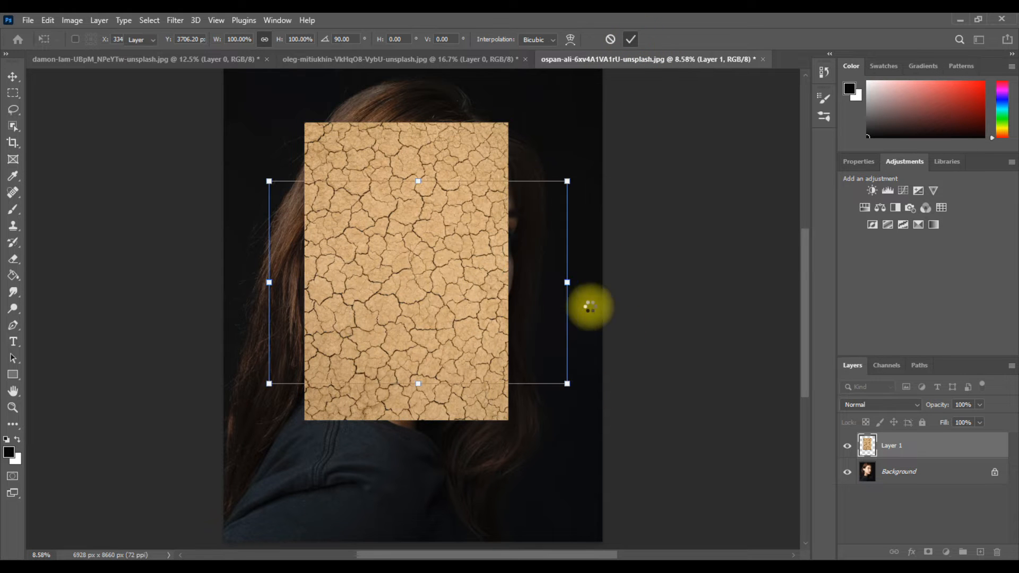
- Set the texture layer's blend mode to Multiply and reduce its saturation to -72 with Hue/Saturation
click(904, 405)
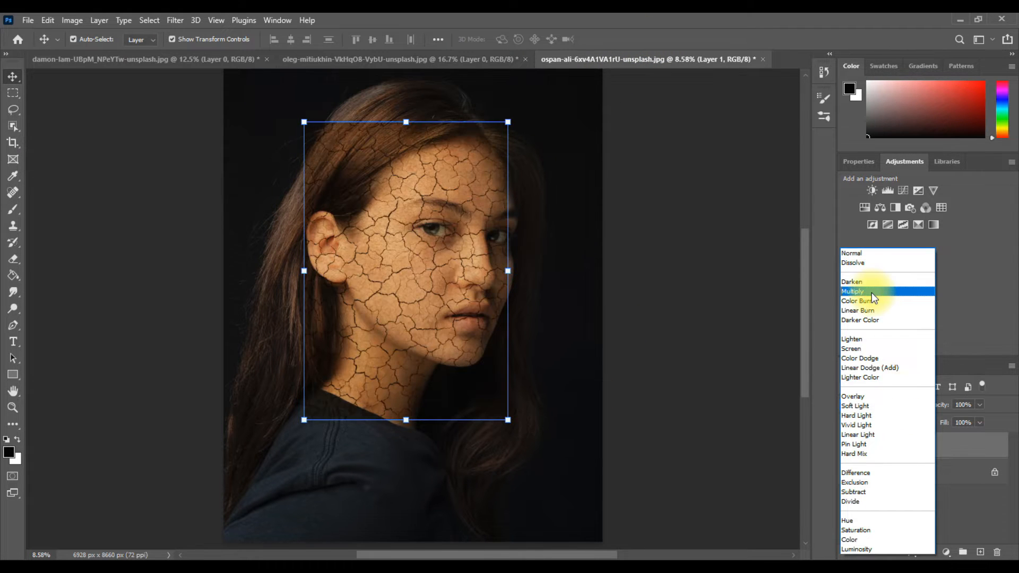
click(873, 296)
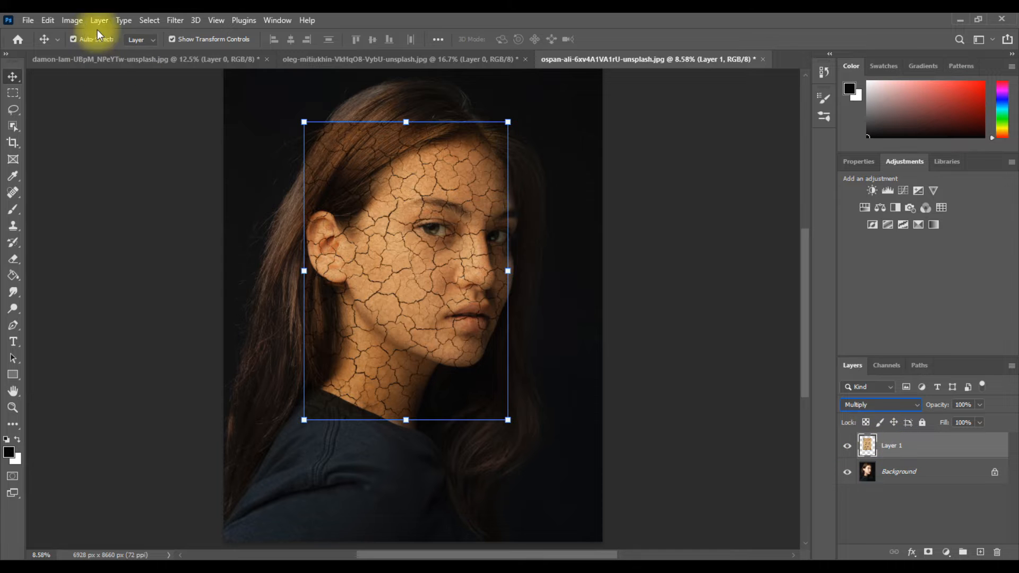
click(72, 20)
mouse_move(91, 53)
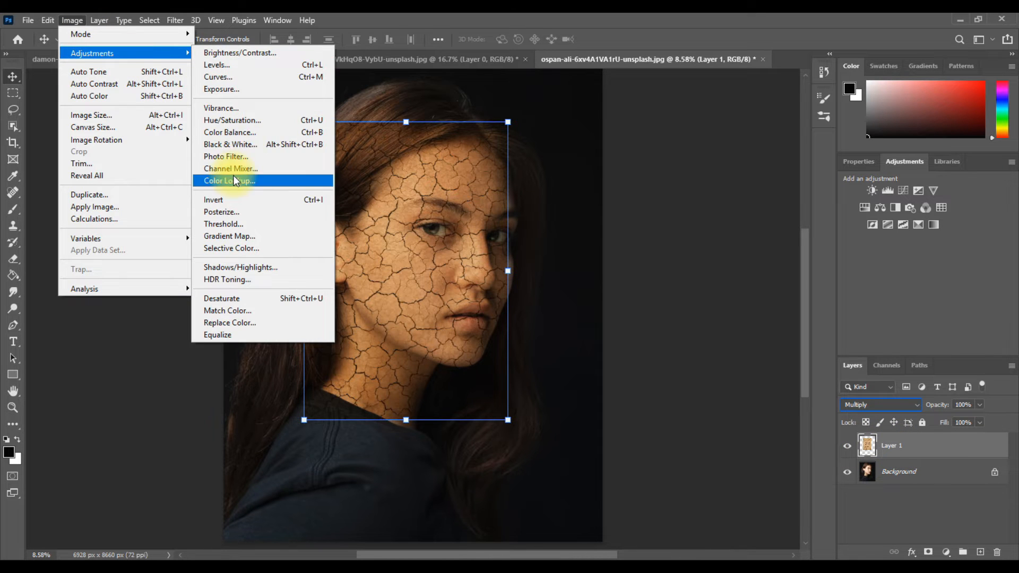
click(253, 121)
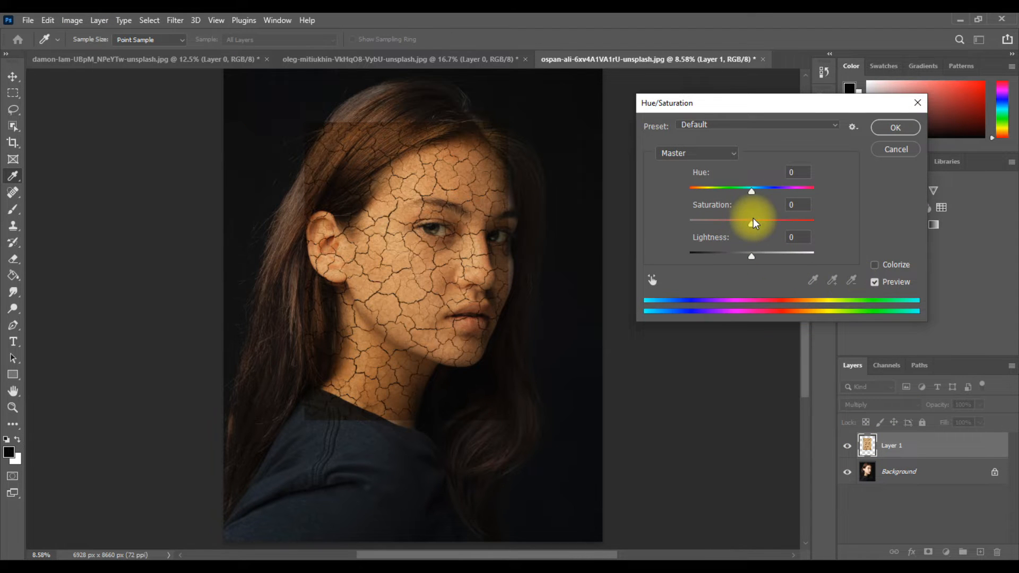
drag(753, 222, 707, 221)
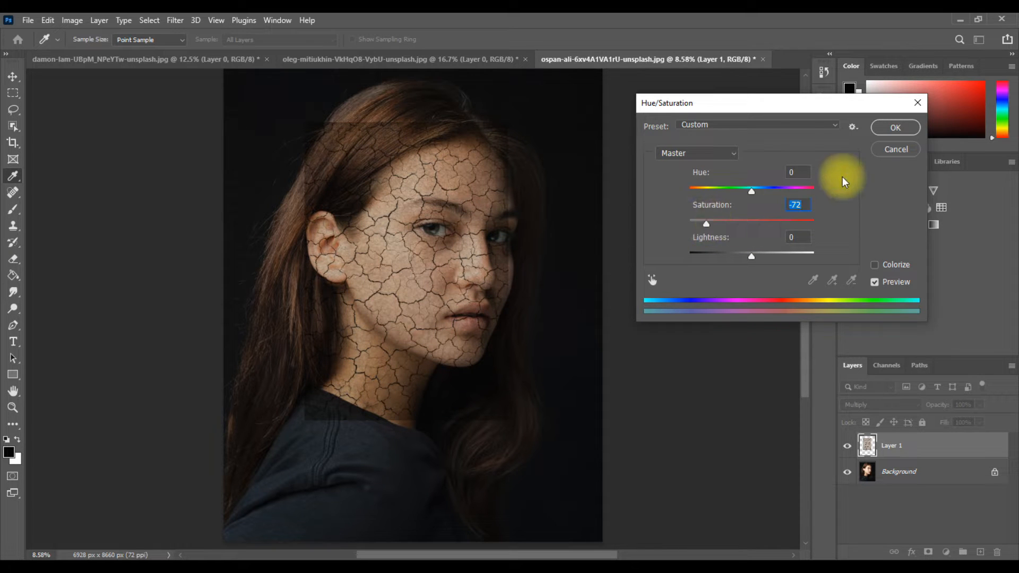
click(895, 127)
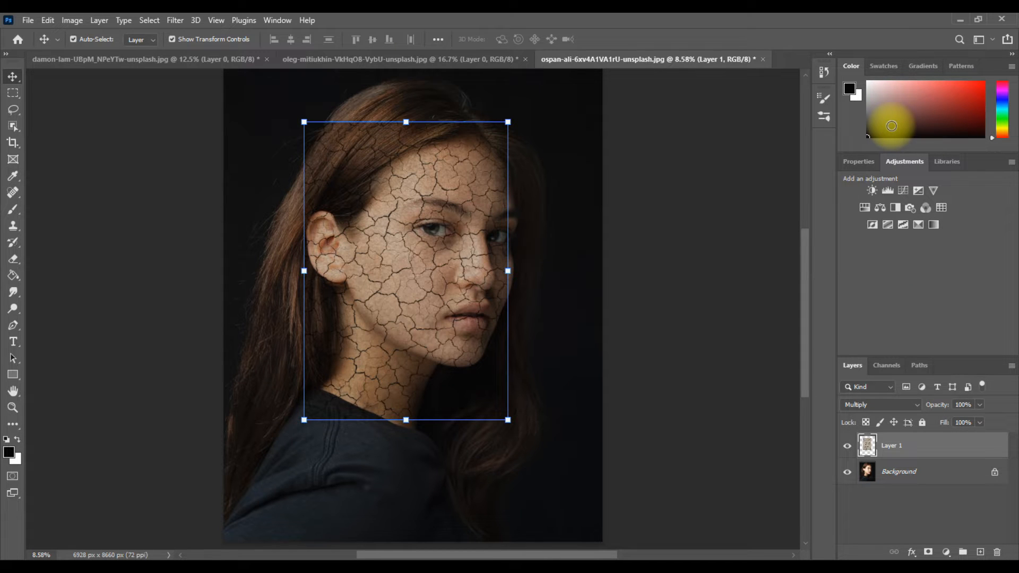
- Shift the texture slightly left over the face and hide it behind an inverted, all-black layer mask
mouse_move(437, 259)
mouse_down()
mouse_move(414, 260)
mouse_move(435, 259)
mouse_up()
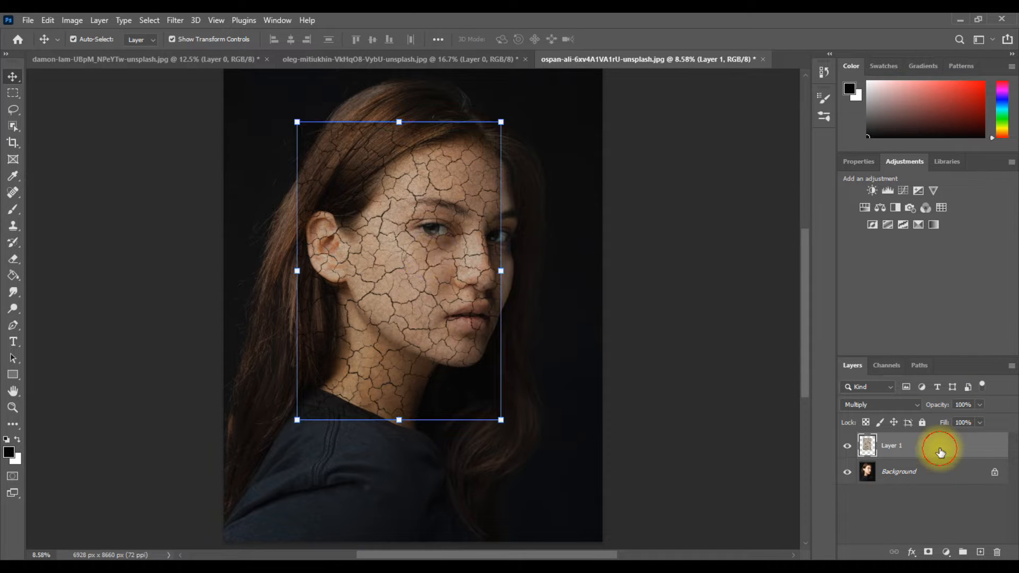
click(928, 552)
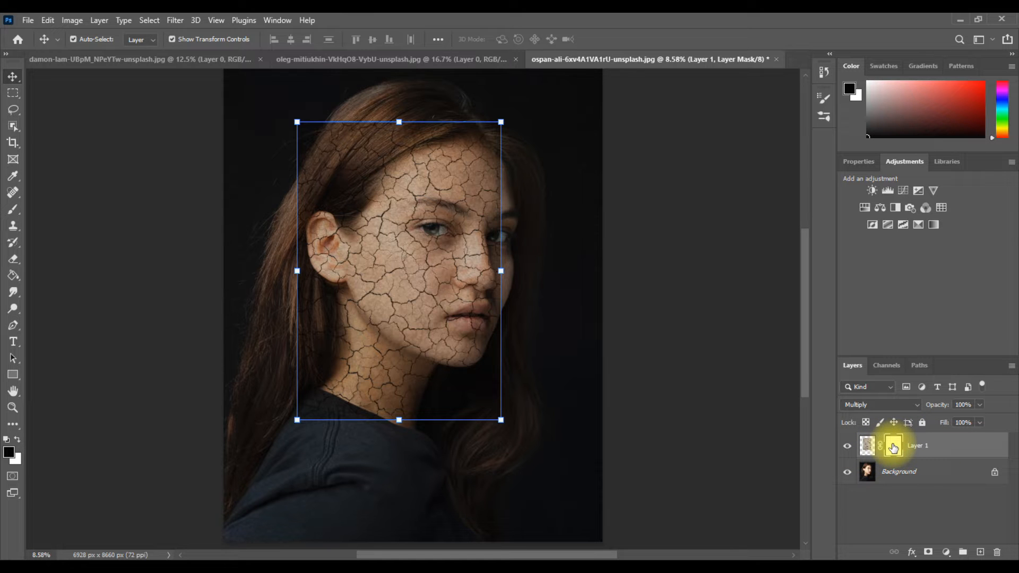
click(72, 20)
mouse_move(91, 50)
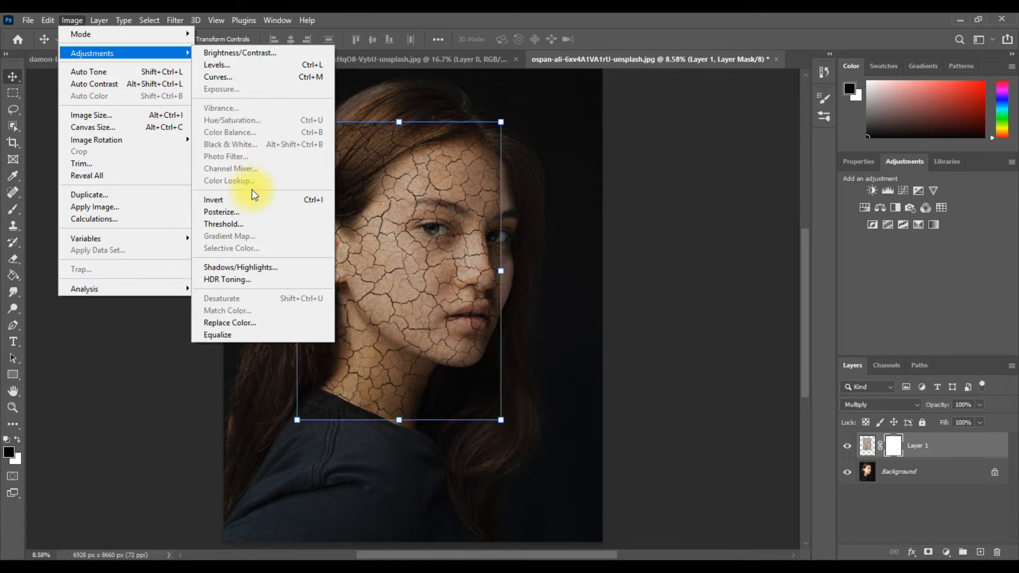
click(251, 200)
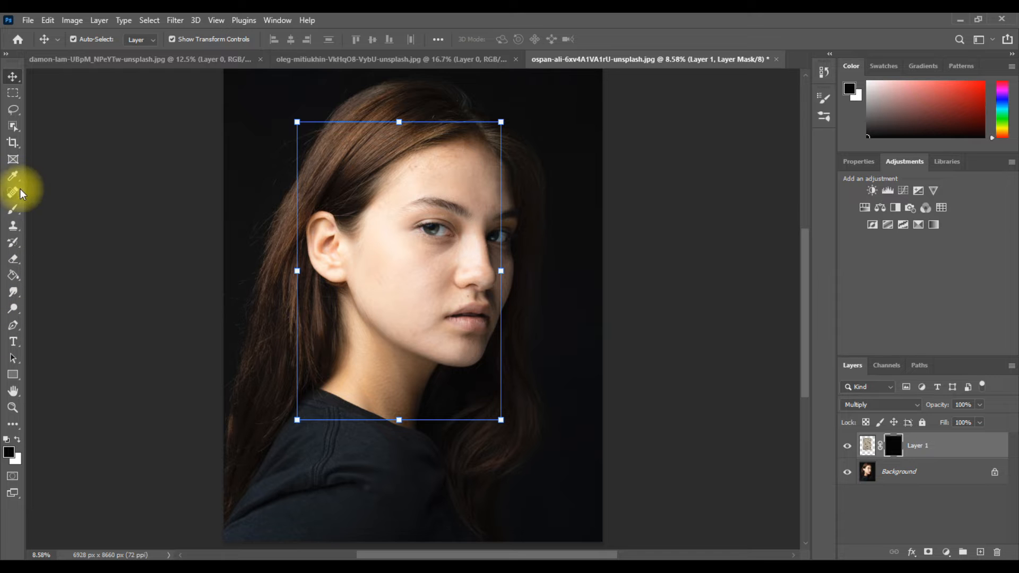
- Reveal the cracks on the cheek and jaw by painting white on the mask, lowering the brush opacity from 100% to 36%
click(13, 210)
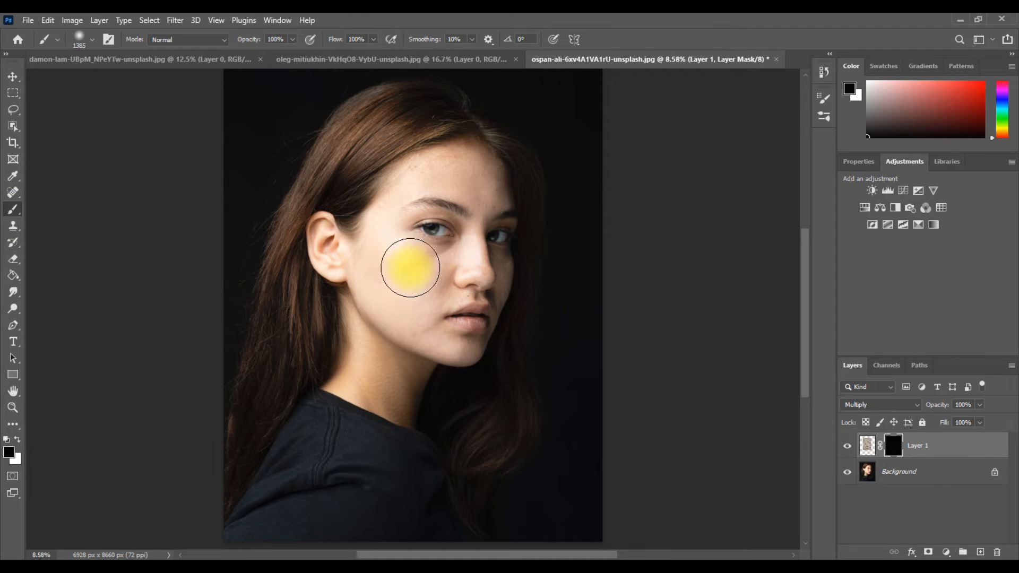
click(18, 439)
click(393, 299)
click(402, 278)
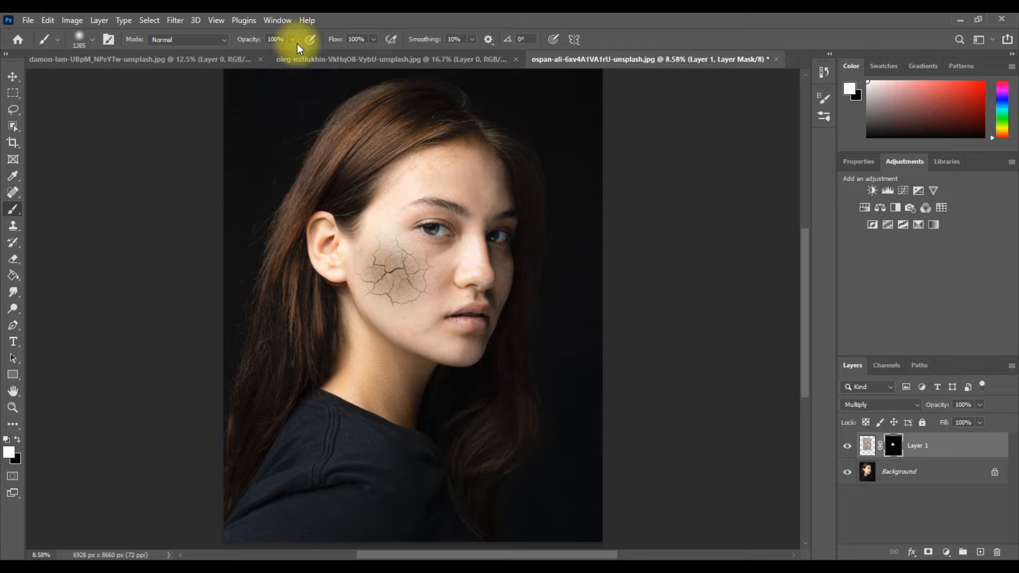
mouse_move(413, 303)
mouse_down()
mouse_move(368, 291)
mouse_move(423, 345)
mouse_move(382, 234)
mouse_move(382, 329)
mouse_up()
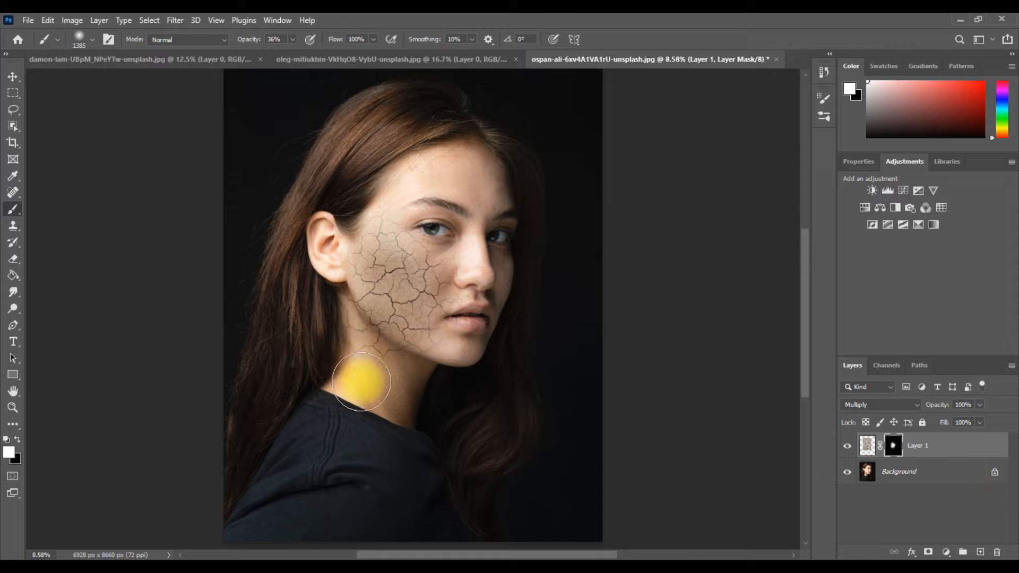
- Blend the texture into the skin by splitting the Blend If Underlying Layer sliders to 0/73 and 213/255
right_click(929, 447)
click(824, 42)
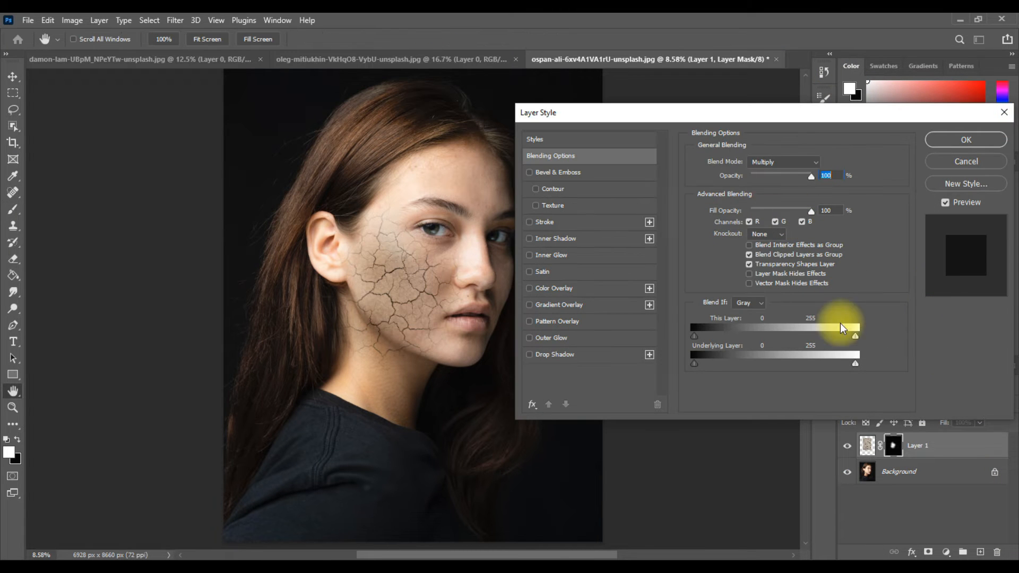
drag(853, 363, 822, 362)
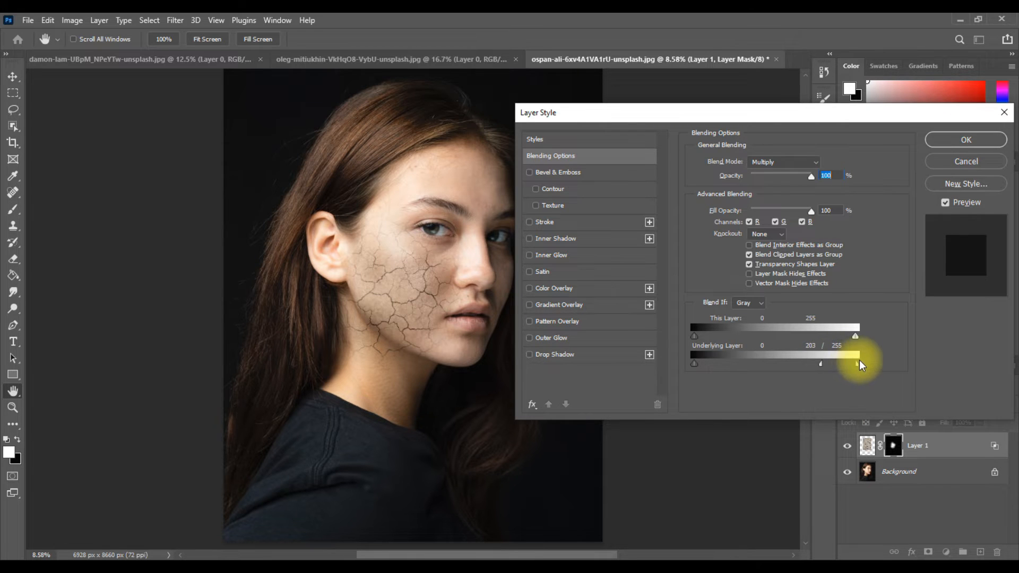
drag(696, 365, 706, 365)
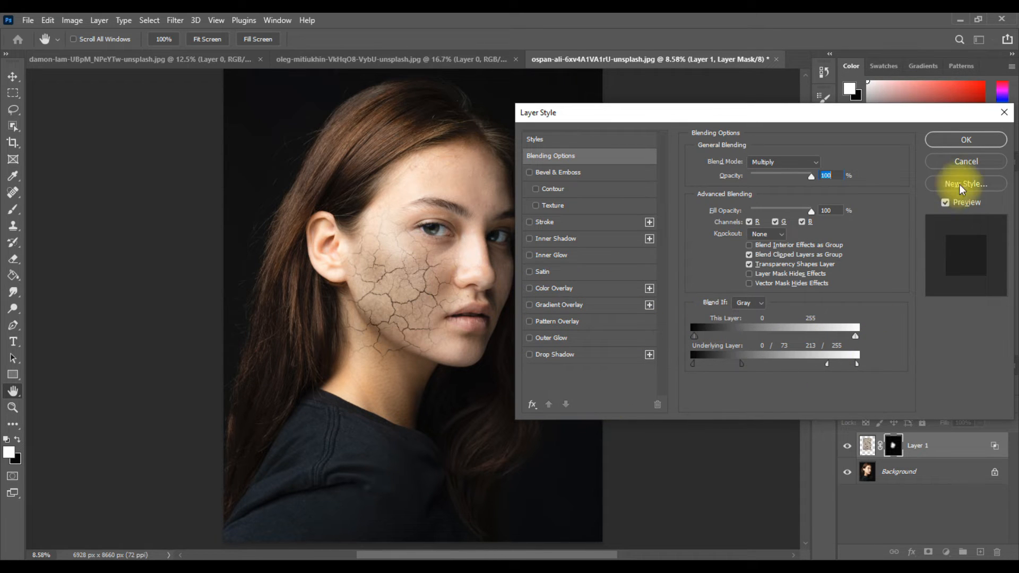
click(966, 140)
- Remove the cracks from the neck by painting black on the texture mask with the brush at 97% opacity
key(b)
click(7, 440)
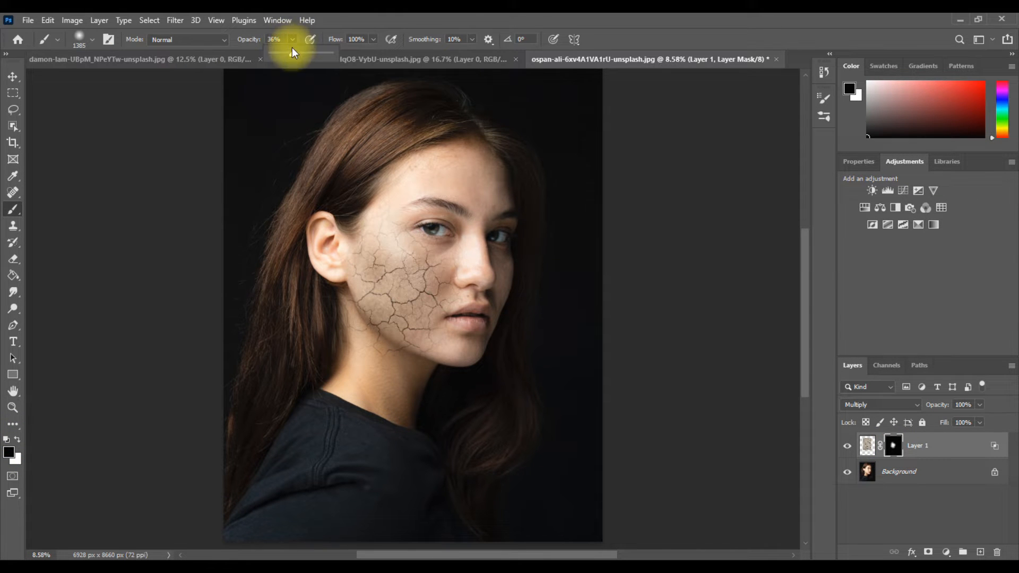
drag(293, 52, 329, 53)
click(348, 352)
mouse_move(367, 362)
mouse_down()
mouse_move(343, 344)
mouse_move(425, 391)
mouse_move(447, 356)
mouse_move(417, 362)
mouse_move(394, 374)
mouse_up()
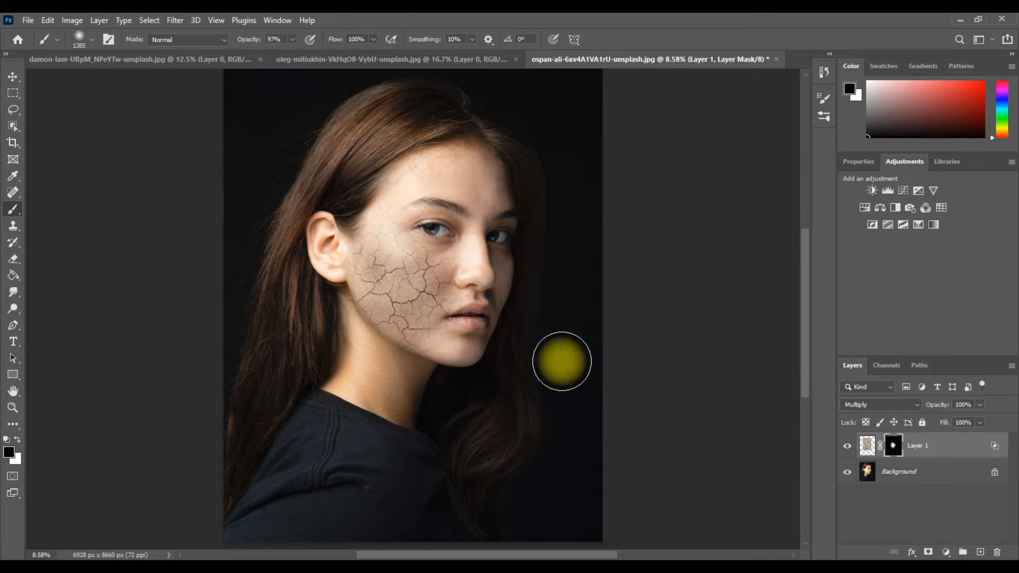
- Add a new layer above the texture layer and set its blend mode to Color Dodge
click(867, 445)
click(13, 77)
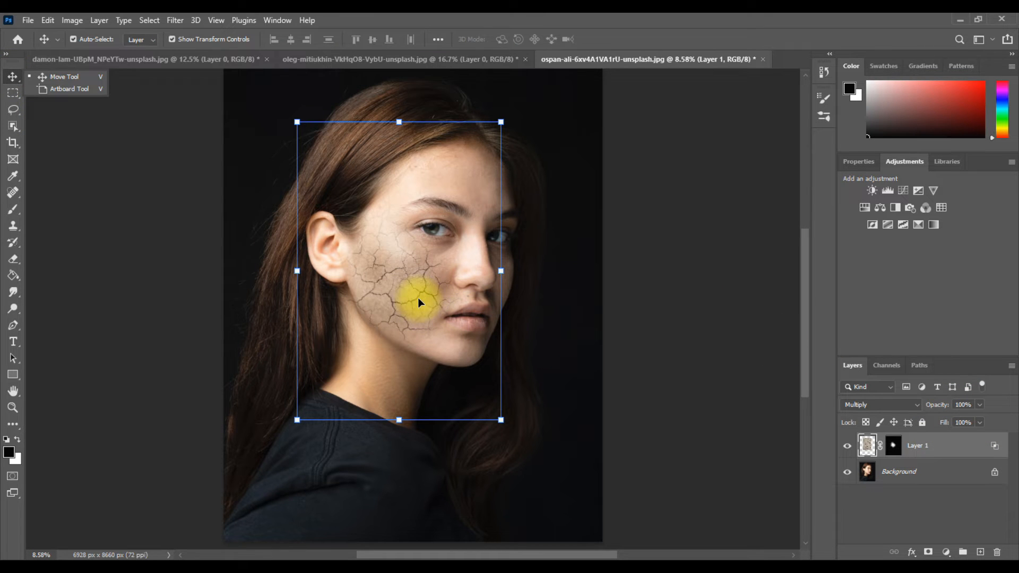
scroll(475, 193, up, 1)
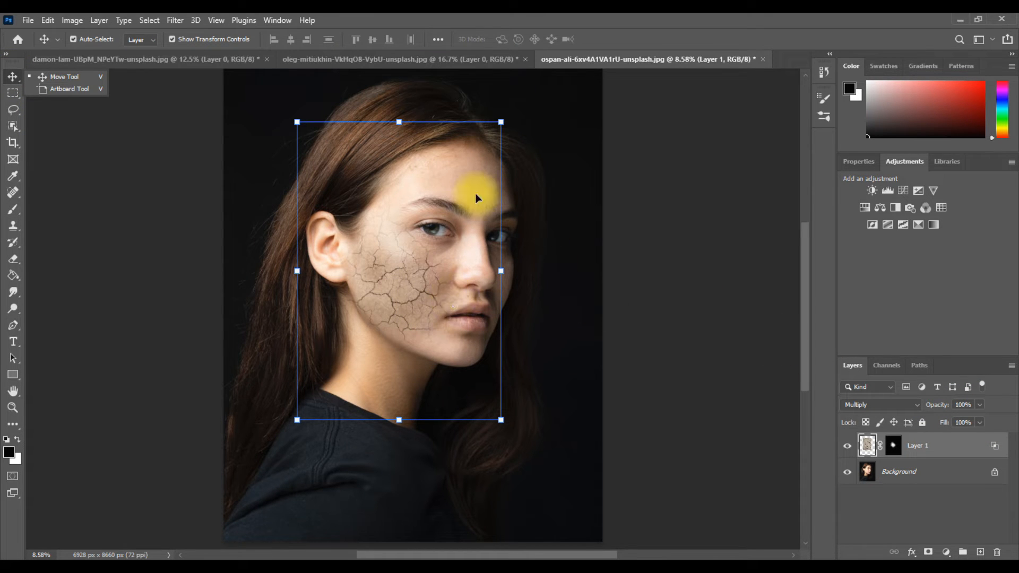
click(980, 552)
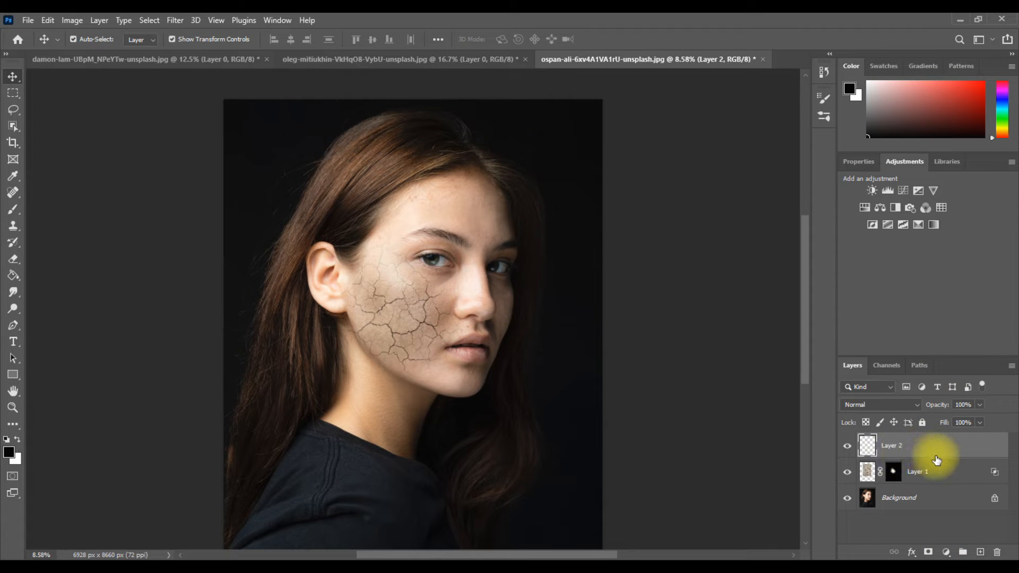
click(904, 404)
click(864, 358)
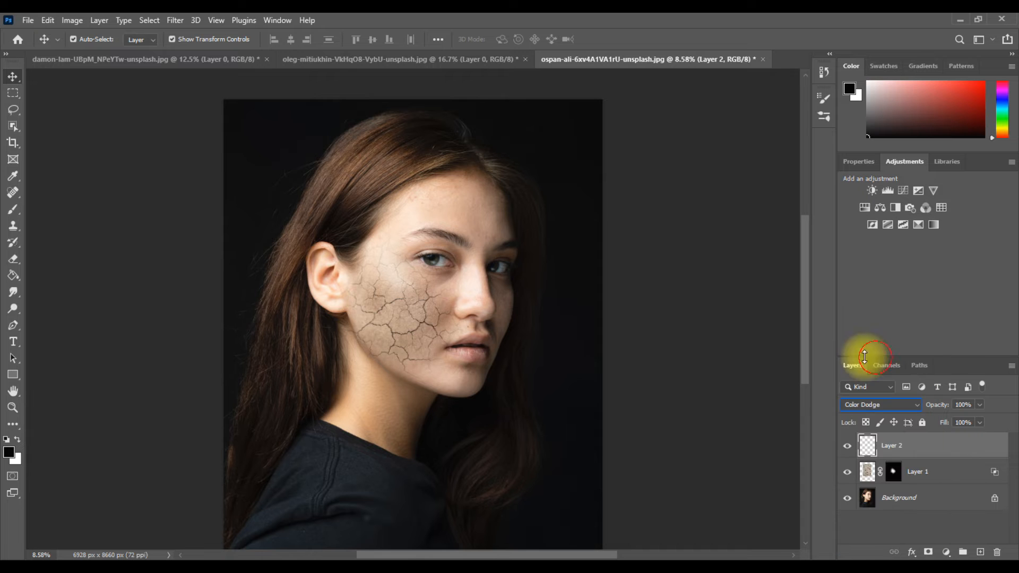
- Fill the new Color Dodge layer with black using the Paint Bucket
click(13, 276)
click(8, 454)
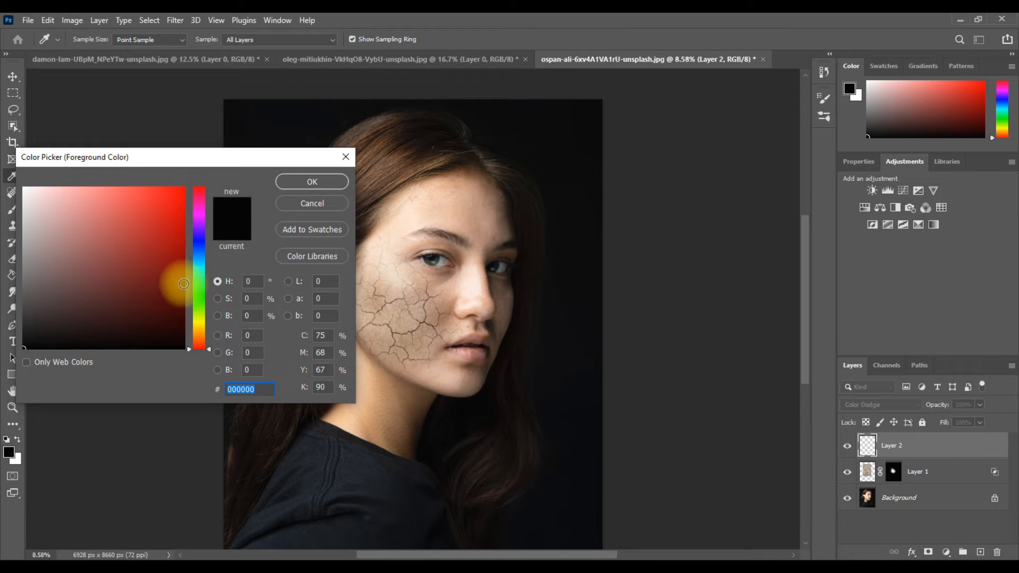
click(314, 179)
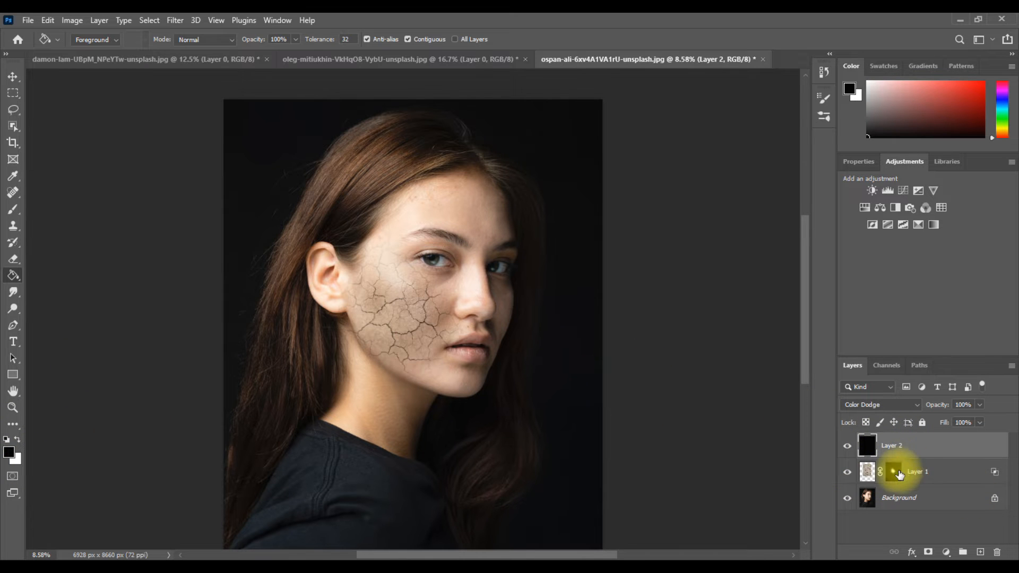
- Strengthen the cracks on the cheek and jaw by painting white on the Layer 1 mask, undoing unwanted strokes
click(895, 471)
click(13, 209)
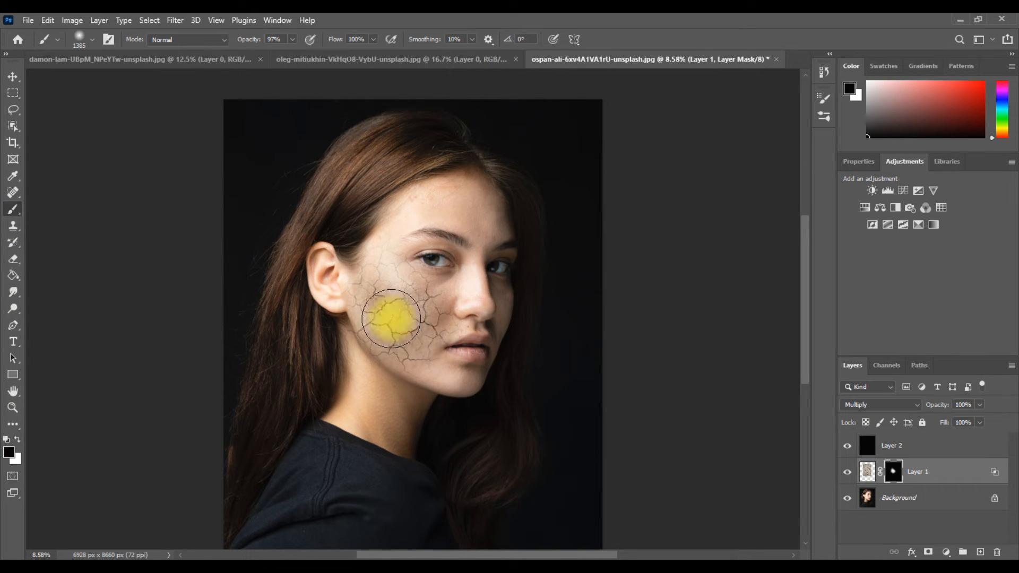
click(393, 322)
click(18, 443)
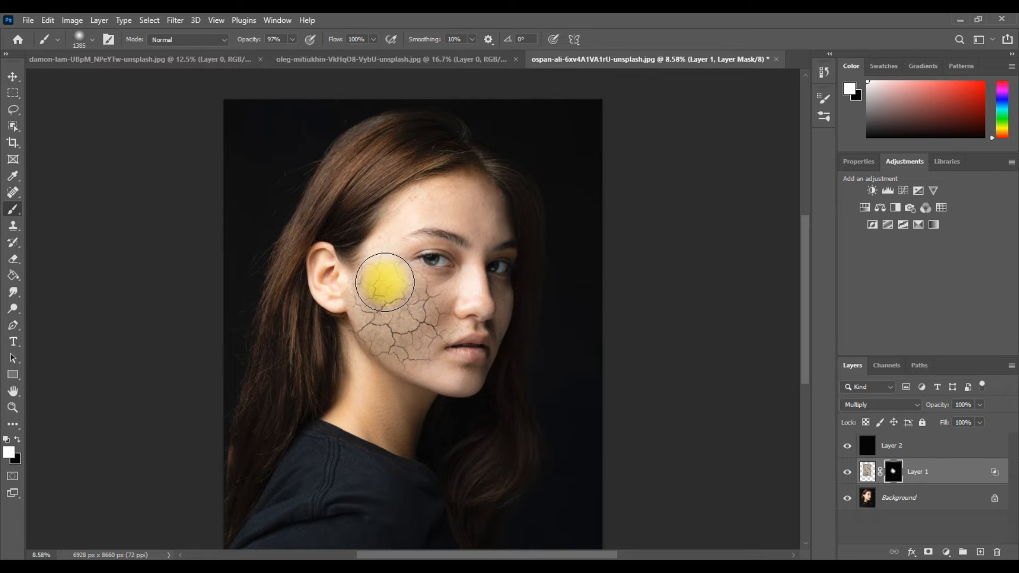
mouse_move(385, 282)
mouse_down()
mouse_move(446, 343)
mouse_move(439, 338)
mouse_move(438, 359)
mouse_move(434, 320)
mouse_move(420, 346)
mouse_move(372, 360)
mouse_move(380, 347)
mouse_move(358, 285)
mouse_up()
key(ctrl+z)
key(ctrl+z)
- Choose a saturated orange foreground colour and paint a glow over the cracked cheek on the Color Dodge layer
click(925, 448)
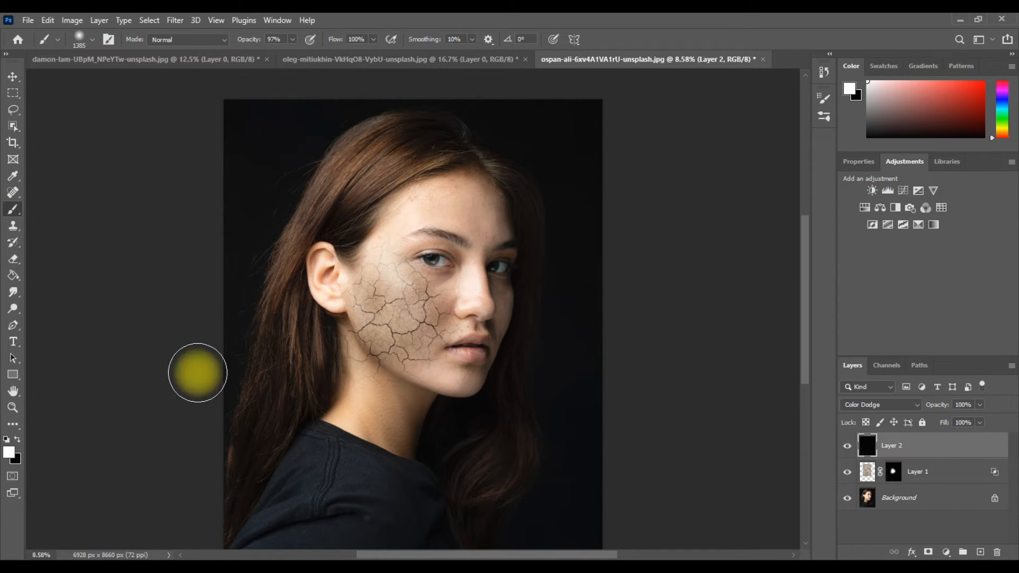
click(10, 452)
click(196, 338)
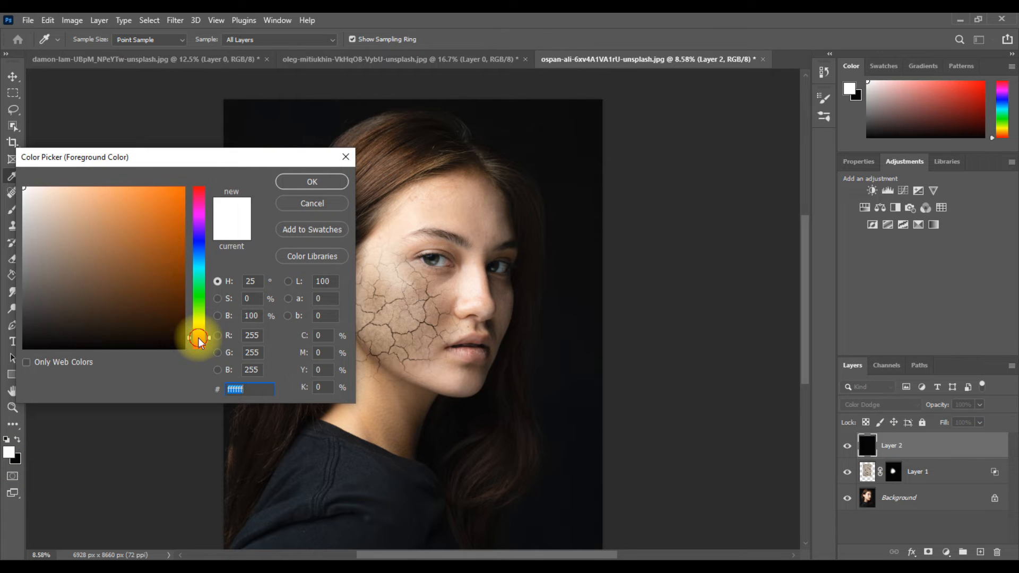
drag(176, 215, 202, 148)
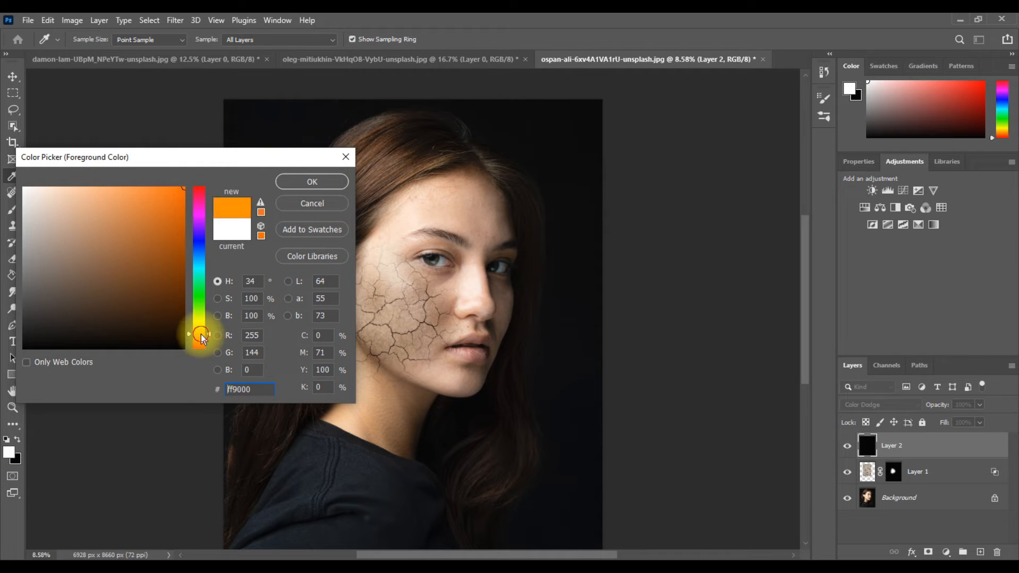
click(312, 182)
key(b)
mouse_move(403, 339)
mouse_down()
mouse_move(394, 321)
mouse_move(455, 353)
mouse_move(391, 325)
mouse_move(364, 342)
mouse_up()
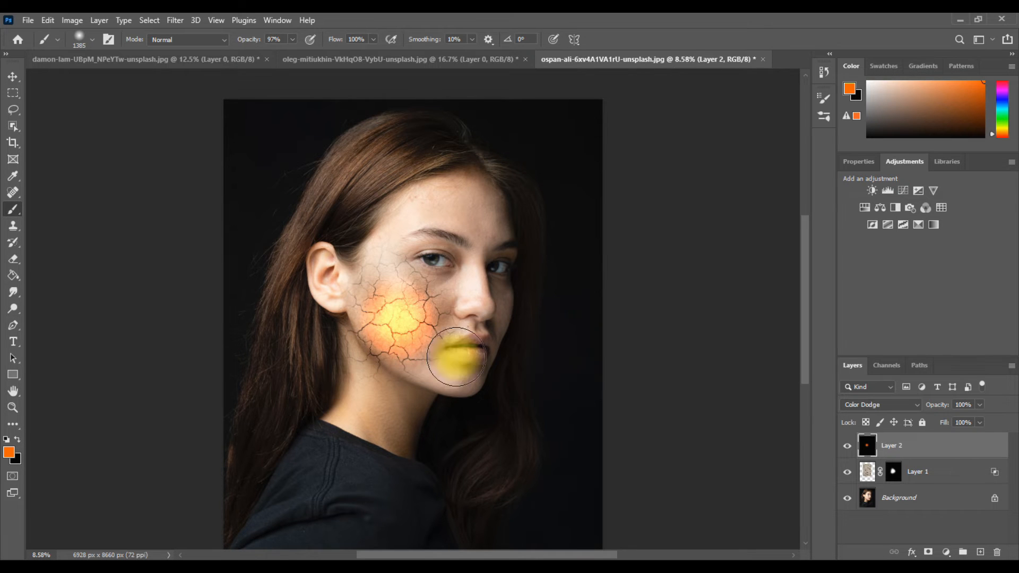
- Split the Underlying Layer highlight range of Layer 2's Blend If setting to 173 / 246 and apply the blending options
right_click(957, 447)
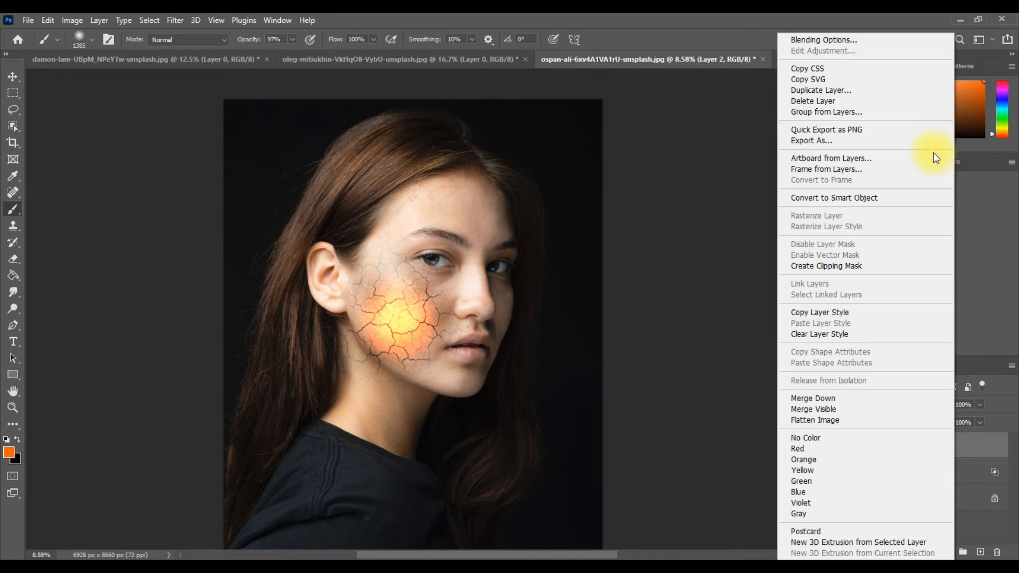
click(860, 41)
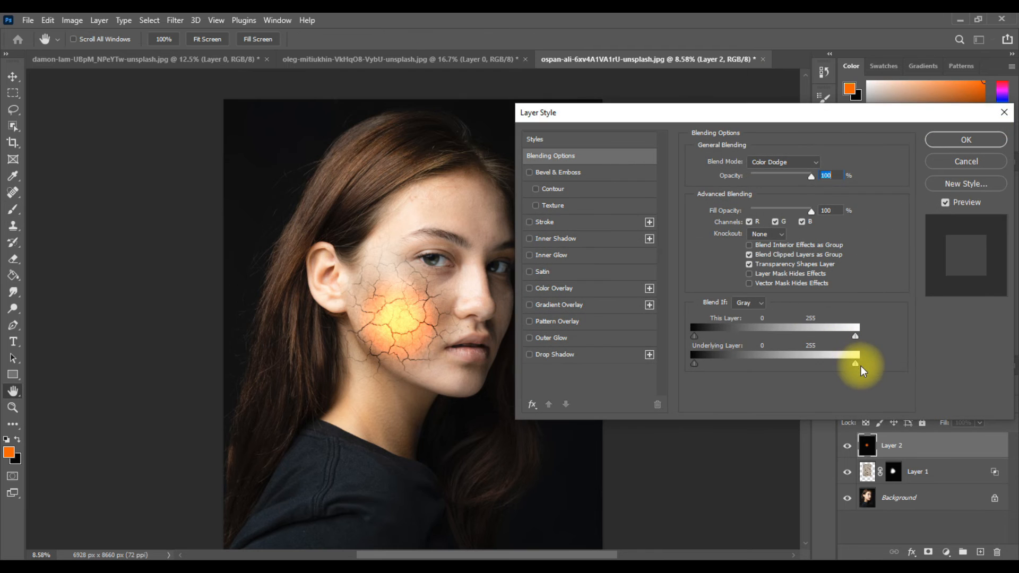
alt+drag(854, 362, 849, 362)
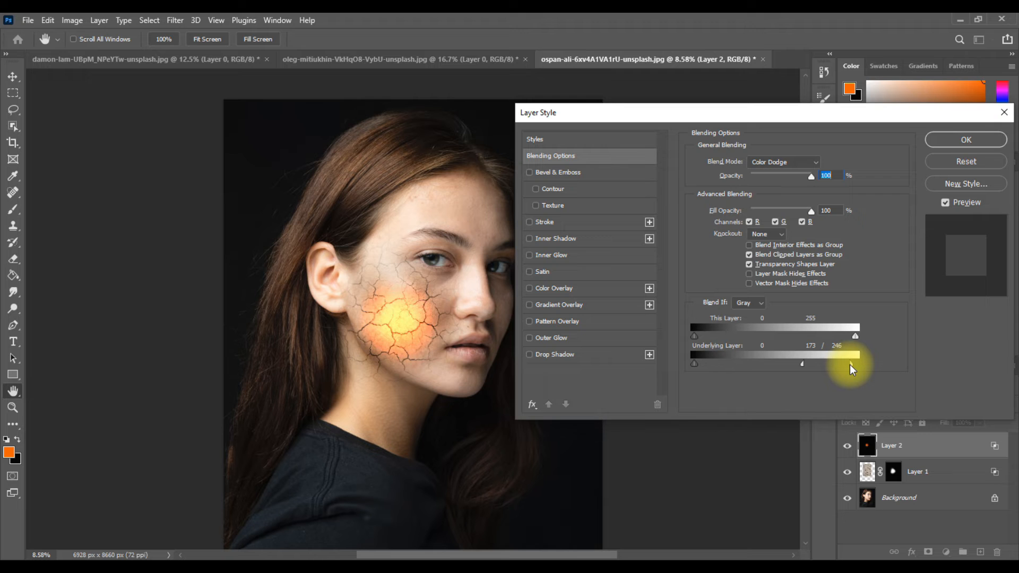
click(956, 140)
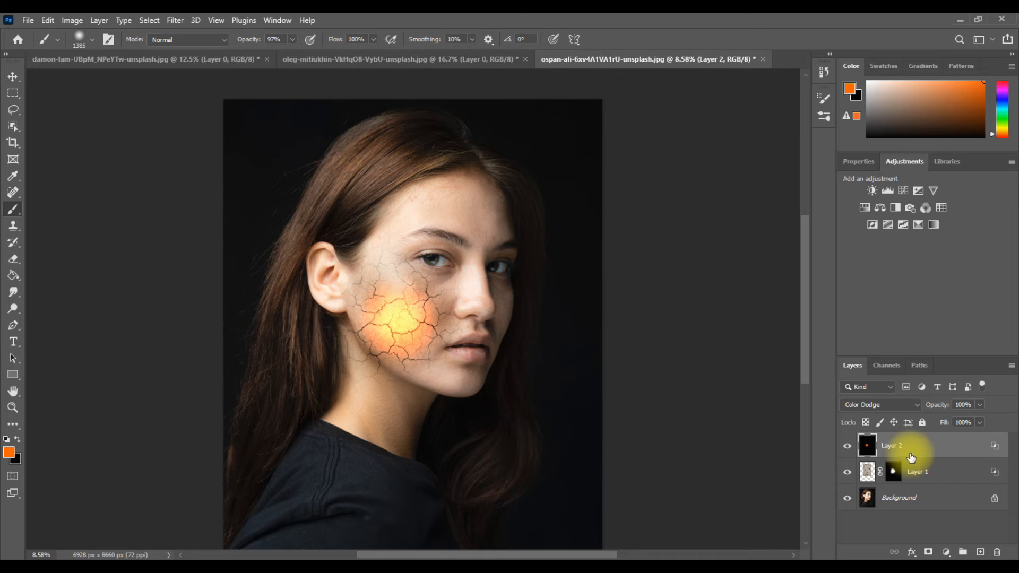
- Bring the blue smoke image into the portrait document, place it over the cracked cheek and set its blend mode to Screen
click(205, 66)
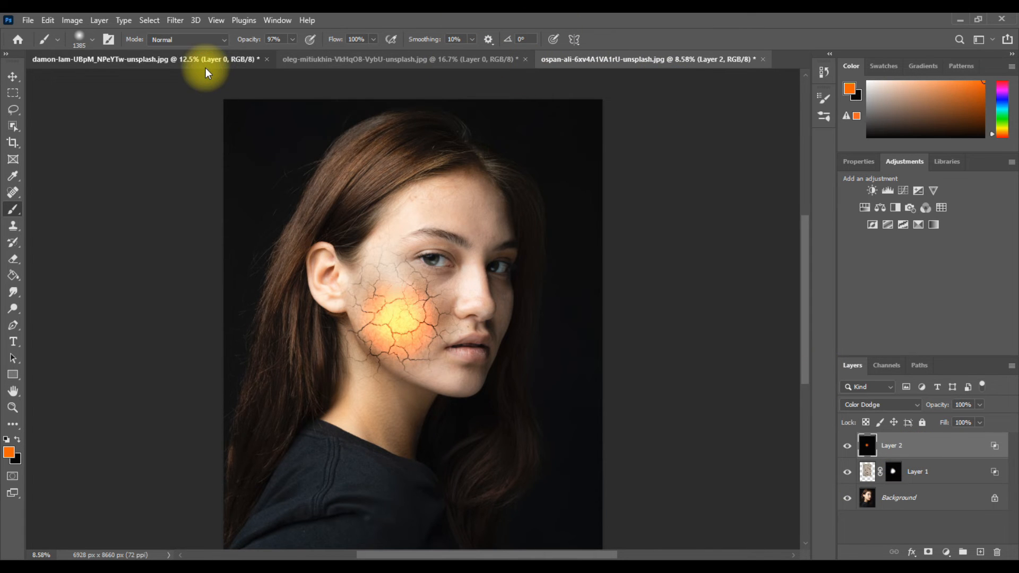
click(13, 76)
drag(493, 312, 458, 315)
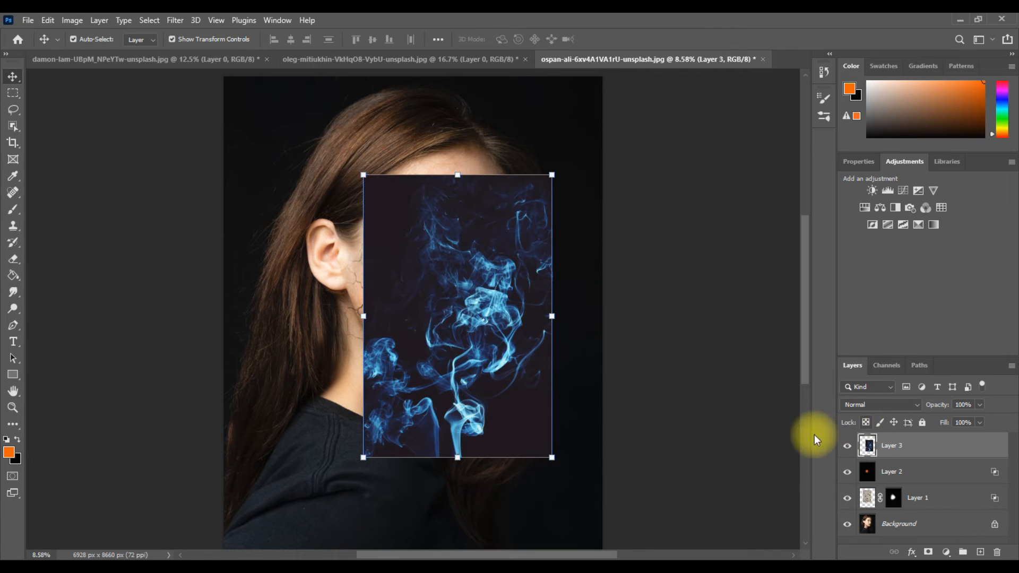
drag(505, 371, 423, 325)
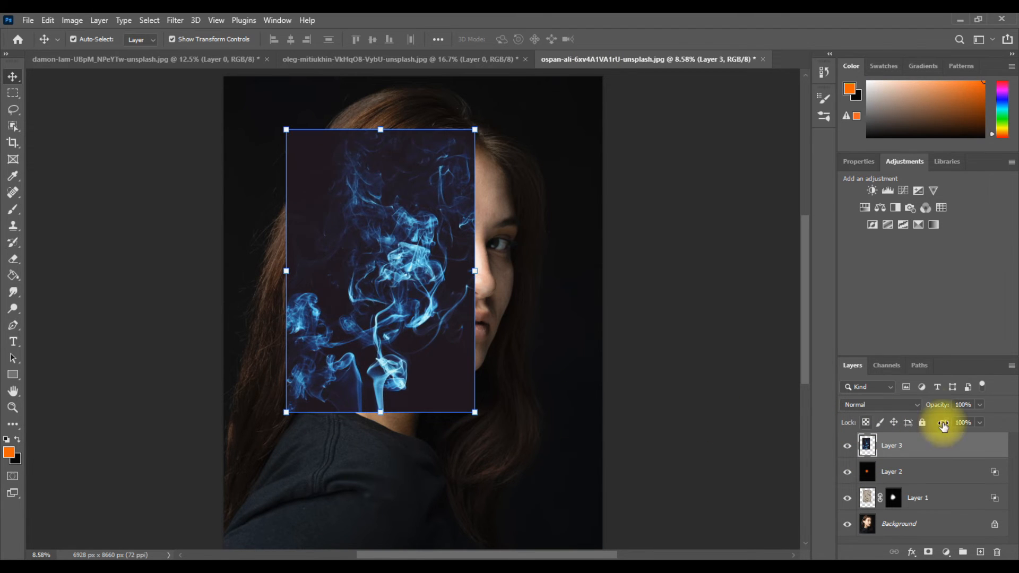
click(910, 405)
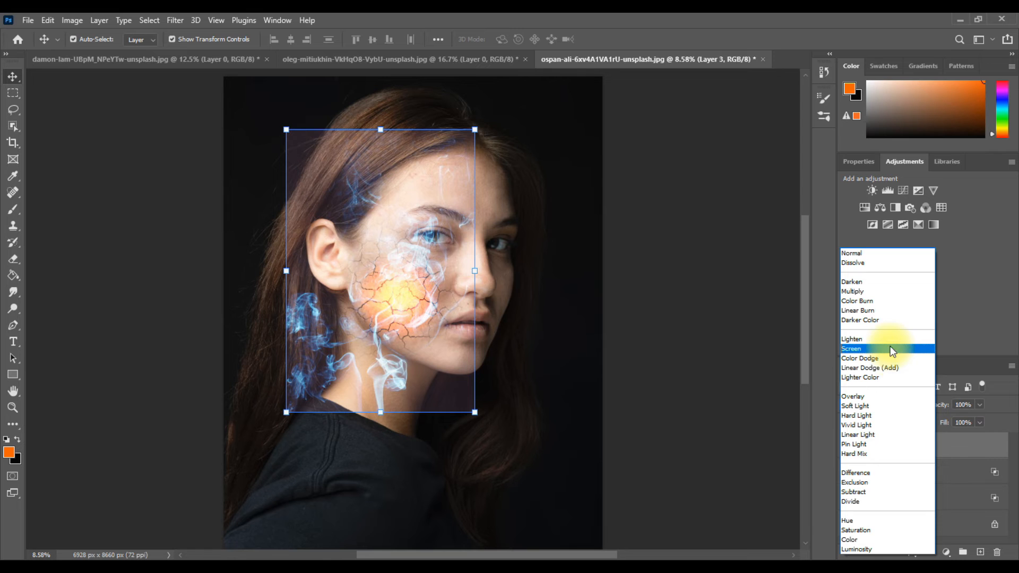
click(890, 349)
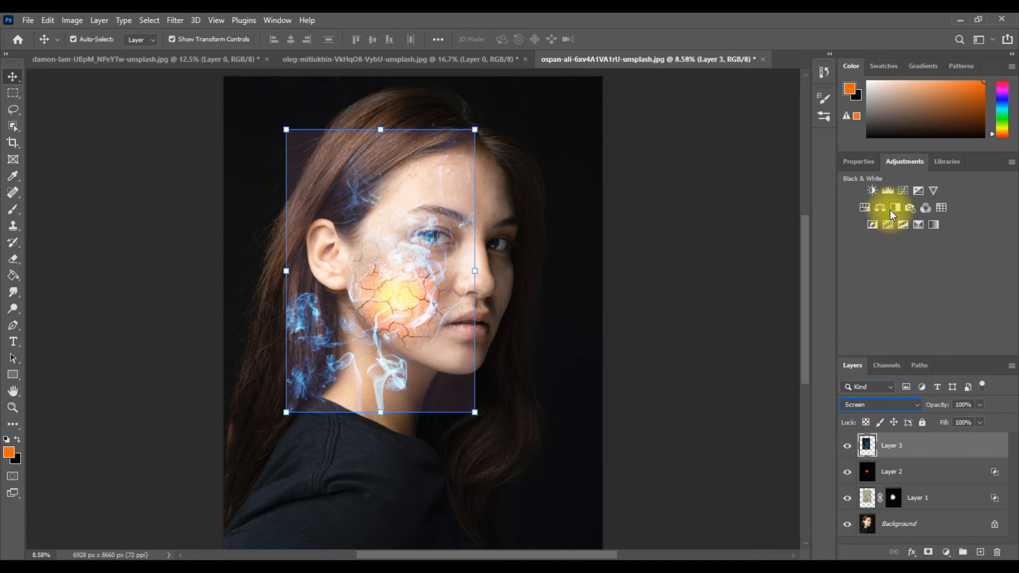
- Add a Hue/Saturation adjustment layer with hue -112 and saturation -7, and move it below the smoke layer
click(869, 207)
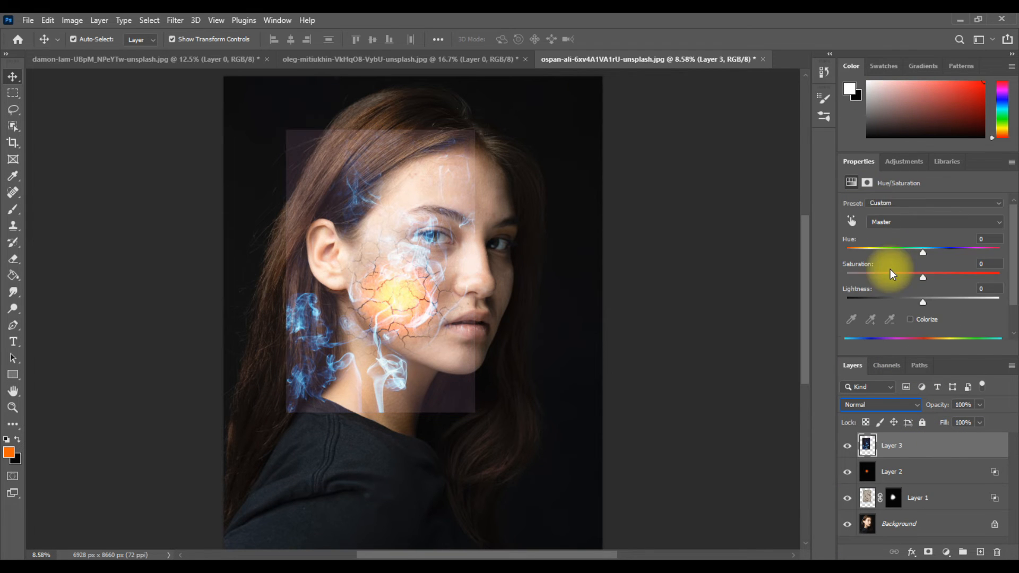
drag(922, 278, 913, 278)
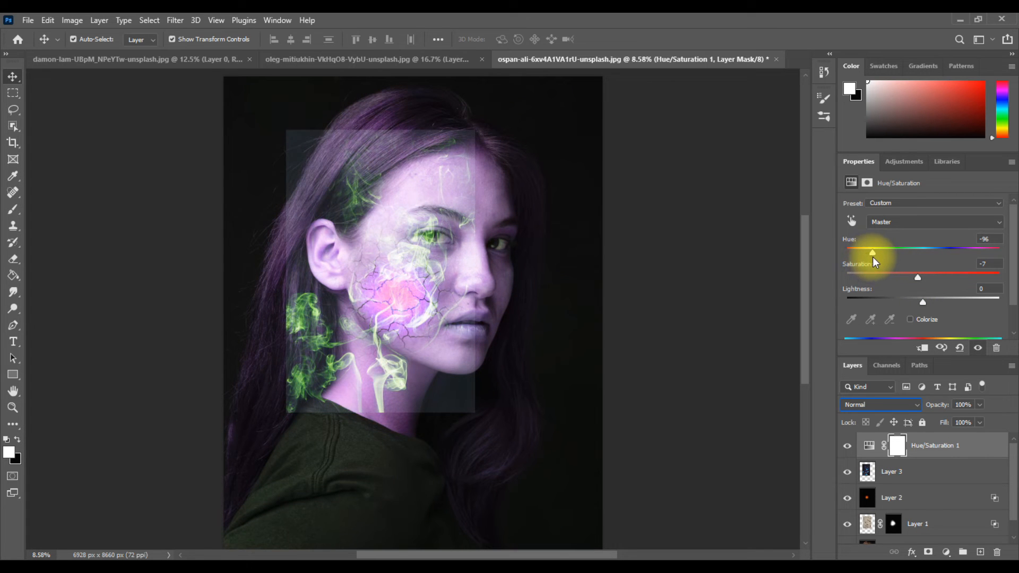
drag(876, 260, 870, 259)
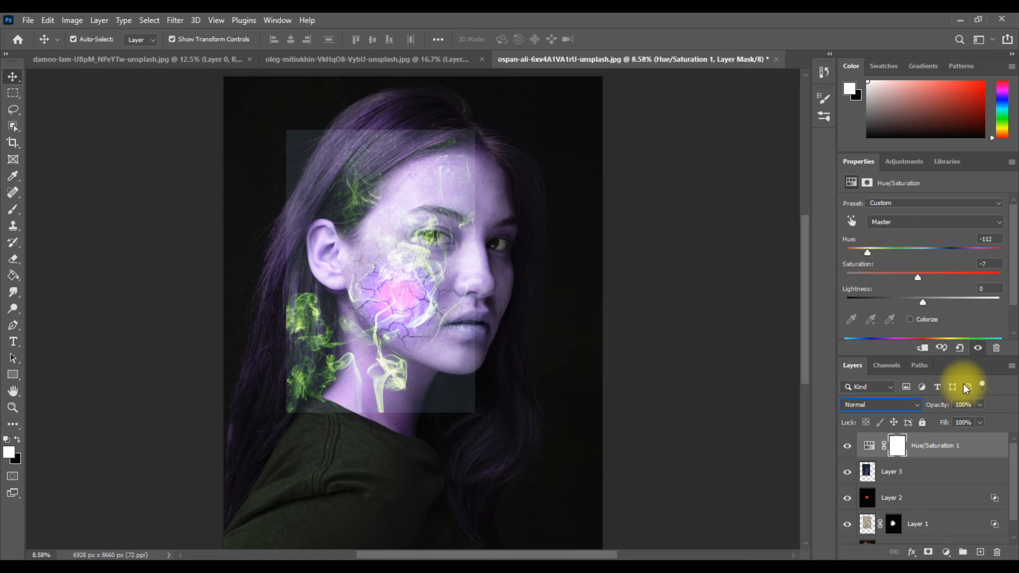
click(943, 451)
drag(944, 451, 937, 474)
- Rotate the smoke layer to about -39° so its wisps curl around the cracked cheek, and apply the transform
click(883, 446)
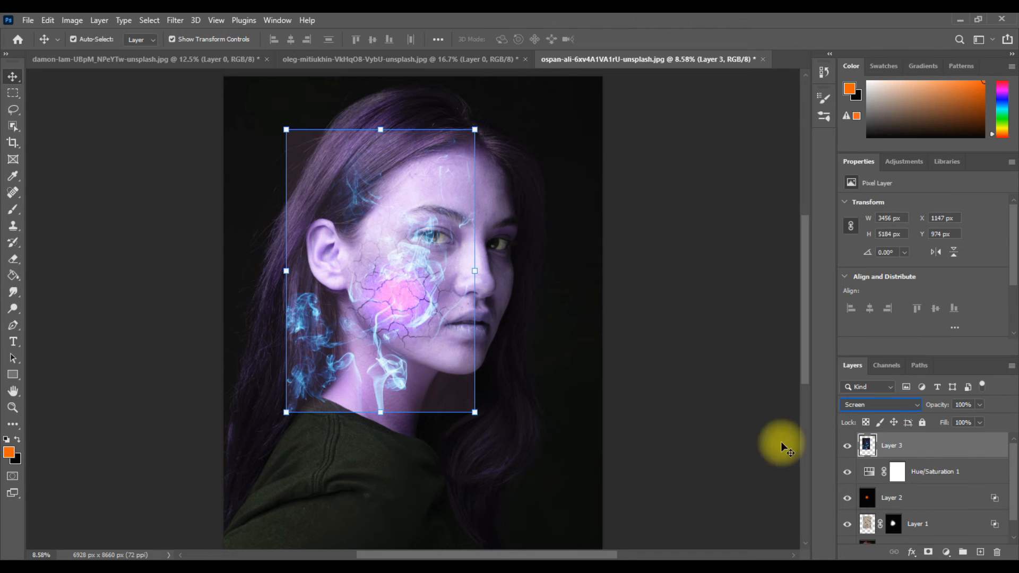
drag(534, 391, 521, 342)
drag(575, 321, 567, 343)
drag(427, 343, 425, 341)
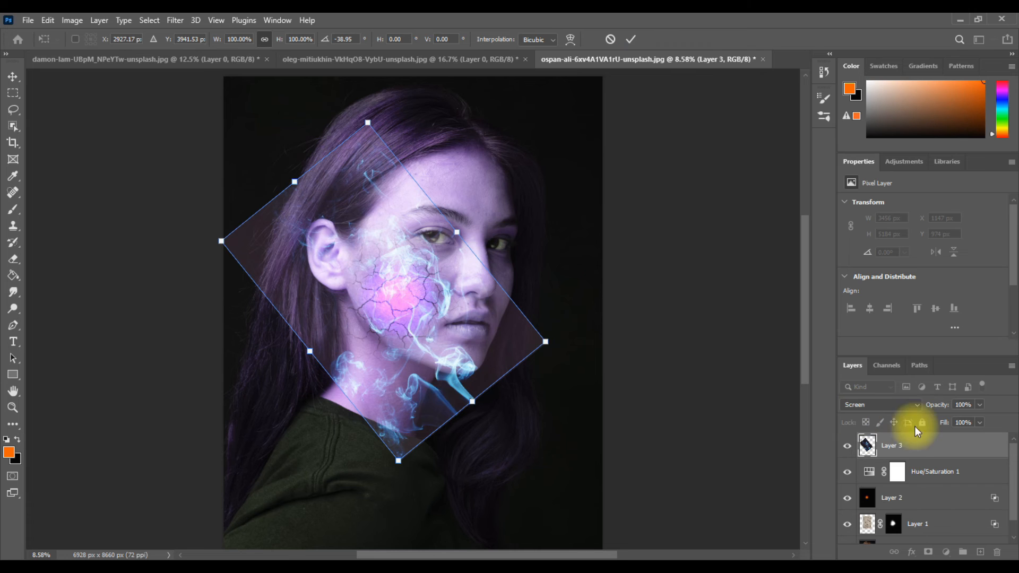
click(630, 40)
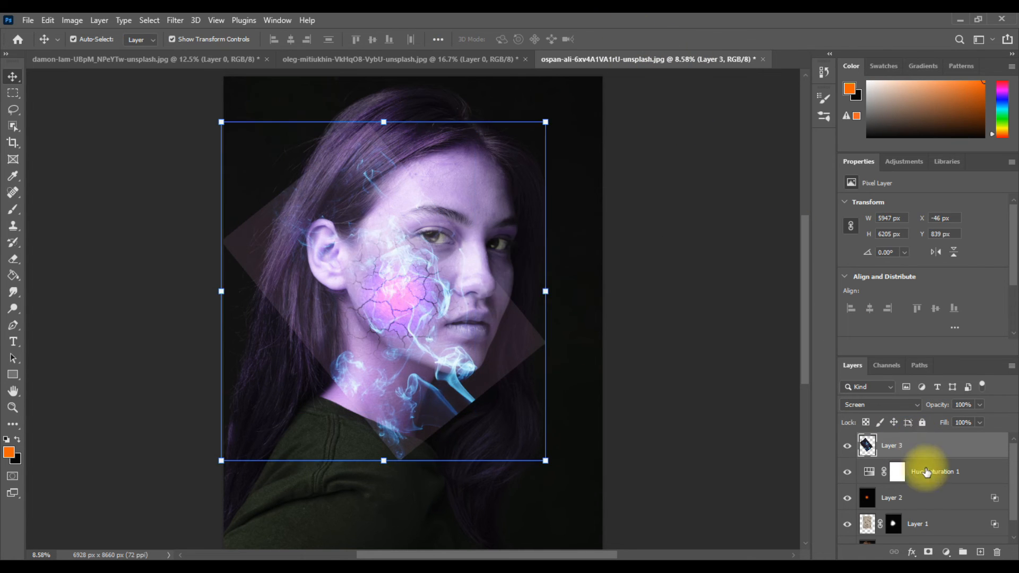
- Add a mask to the smoke layer and paint black to hide its edges and the smoke outside the cracked cheek
click(928, 552)
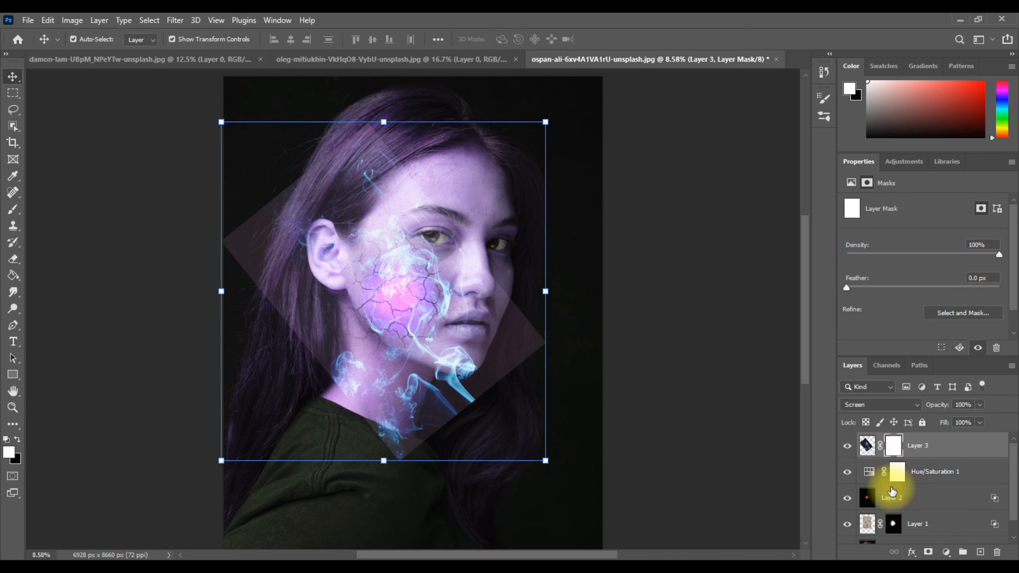
click(7, 211)
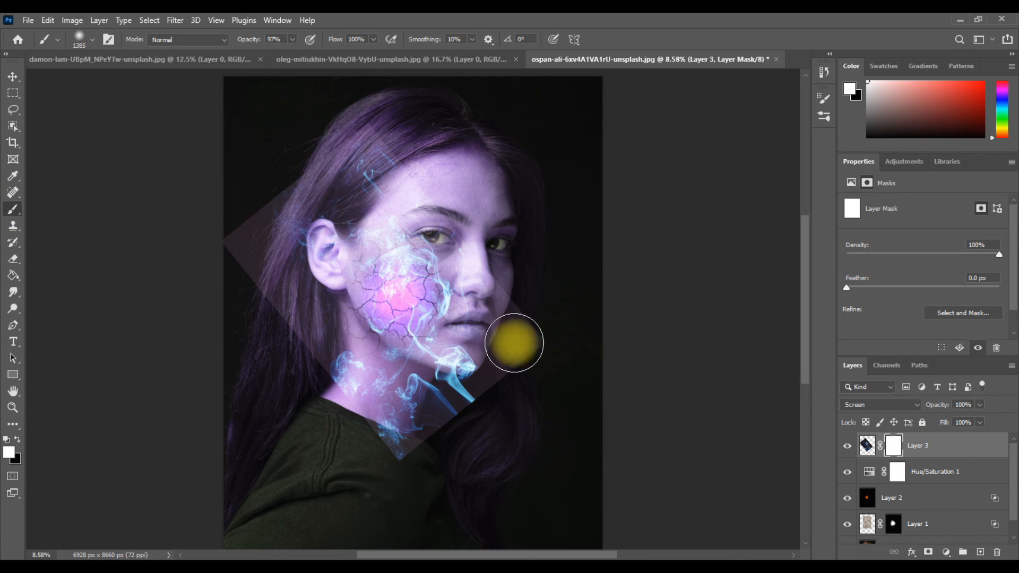
mouse_move(536, 340)
mouse_down()
mouse_move(514, 352)
mouse_move(494, 279)
mouse_move(490, 315)
mouse_move(485, 272)
mouse_move(491, 313)
mouse_move(477, 414)
mouse_move(468, 363)
mouse_move(435, 458)
mouse_move(405, 438)
mouse_move(387, 462)
mouse_move(408, 415)
mouse_move(349, 396)
mouse_move(350, 376)
mouse_move(306, 297)
mouse_move(311, 212)
mouse_move(291, 310)
mouse_move(241, 183)
mouse_move(294, 358)
mouse_move(271, 237)
mouse_move(281, 192)
mouse_move(275, 217)
mouse_move(327, 155)
mouse_move(376, 134)
mouse_move(369, 197)
mouse_move(419, 194)
mouse_up()
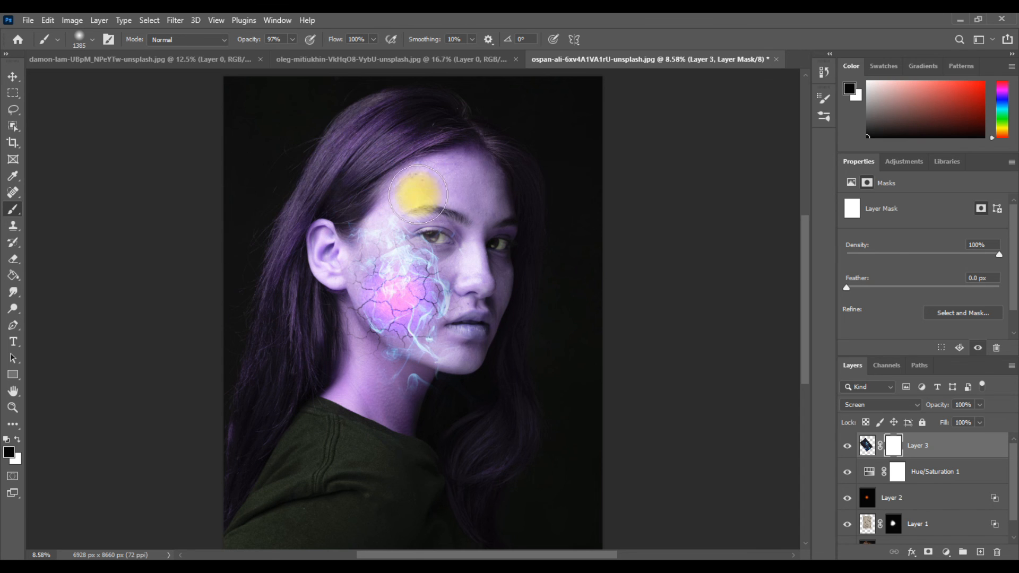
mouse_move(470, 251)
mouse_down()
mouse_move(489, 264)
mouse_move(493, 357)
mouse_move(447, 419)
mouse_move(432, 390)
mouse_move(425, 409)
mouse_up()
mouse_move(379, 382)
mouse_down()
mouse_move(439, 360)
mouse_move(488, 385)
mouse_move(416, 406)
mouse_move(384, 380)
mouse_move(318, 359)
mouse_move(306, 322)
mouse_move(331, 229)
mouse_move(326, 260)
mouse_move(493, 444)
mouse_move(694, 352)
mouse_up()
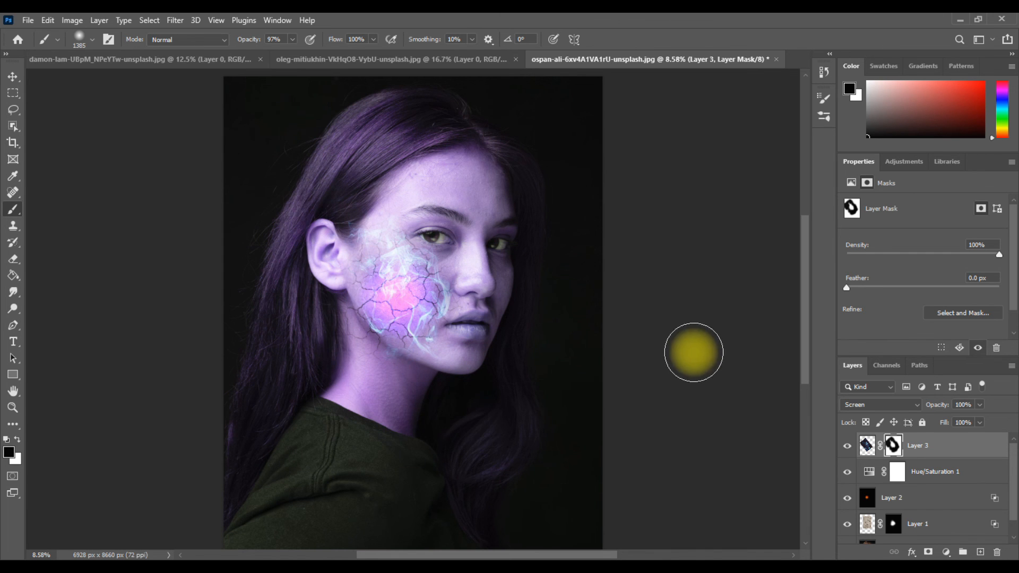
- Select the Background layer and examine the cracked cheek with its smoke and glow up close
scroll(950, 504, down, 1)
click(940, 530)
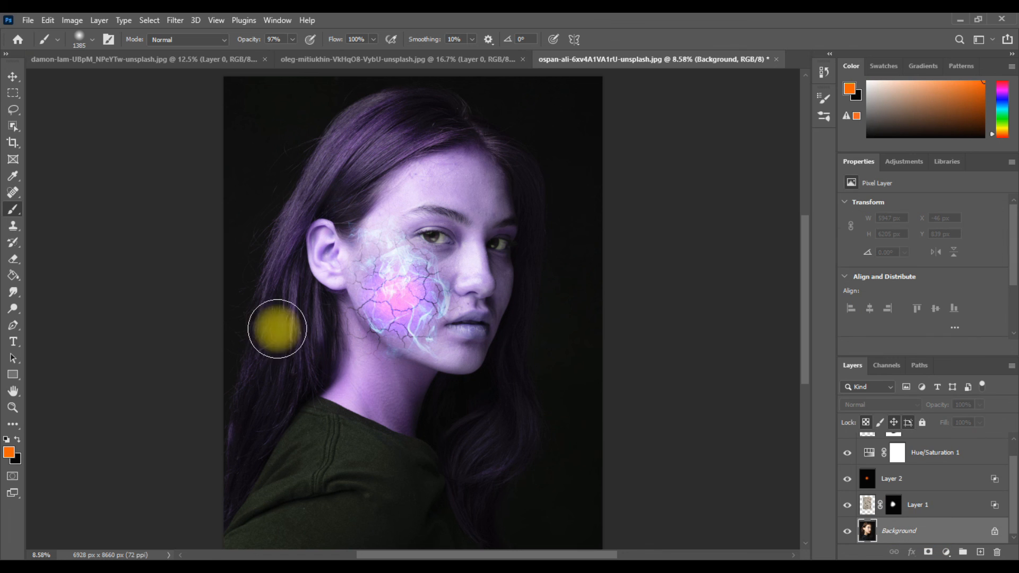
click(13, 70)
scroll(439, 235, up, 3)
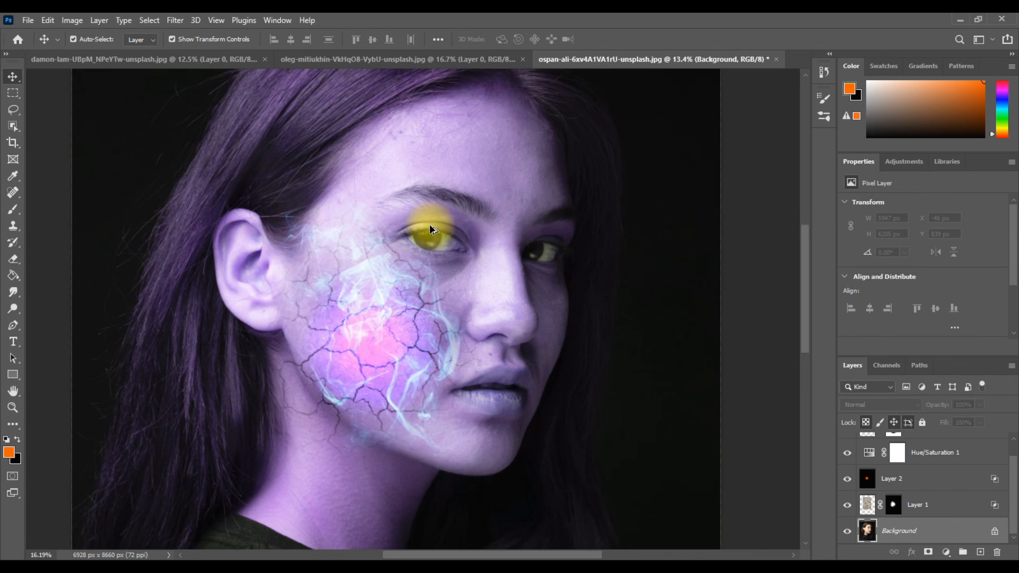
scroll(361, 231, up, 2)
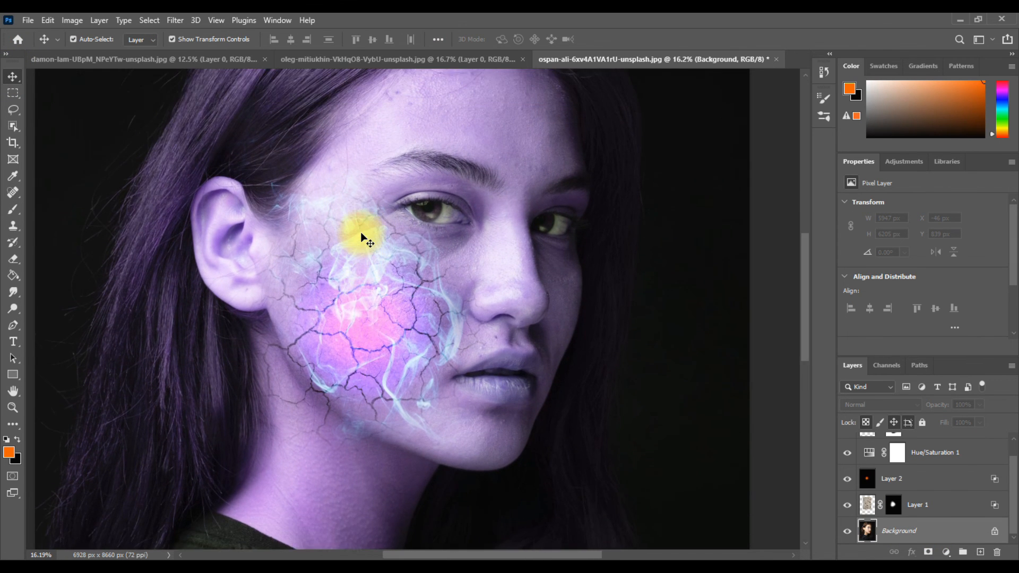
scroll(355, 225, down, 3)
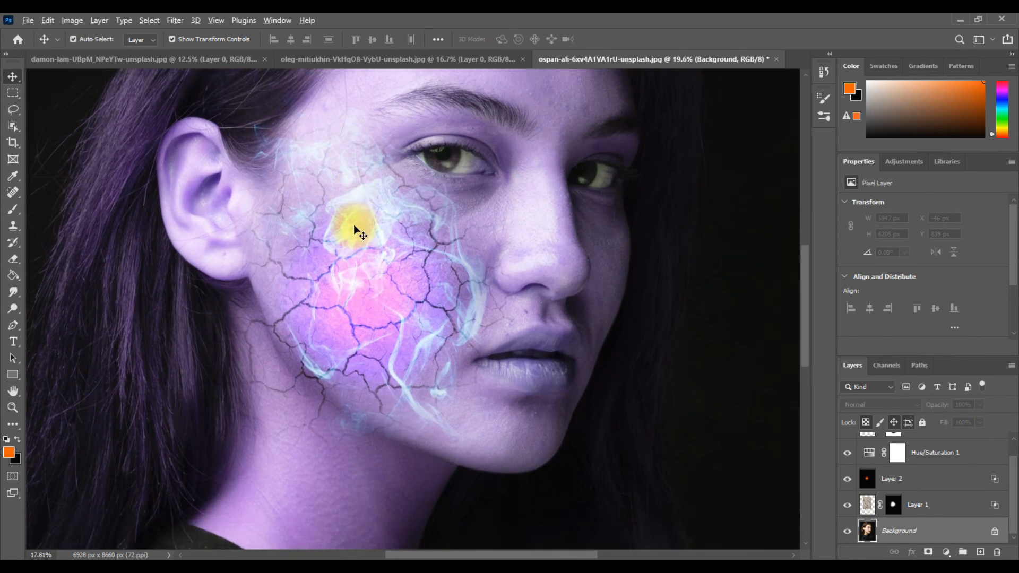
scroll(353, 225, up, 1)
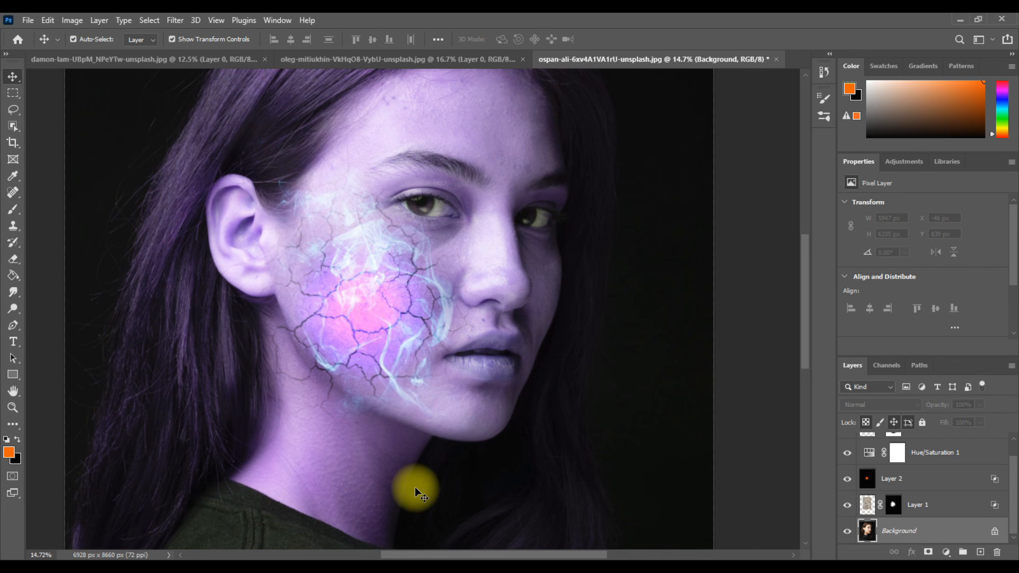